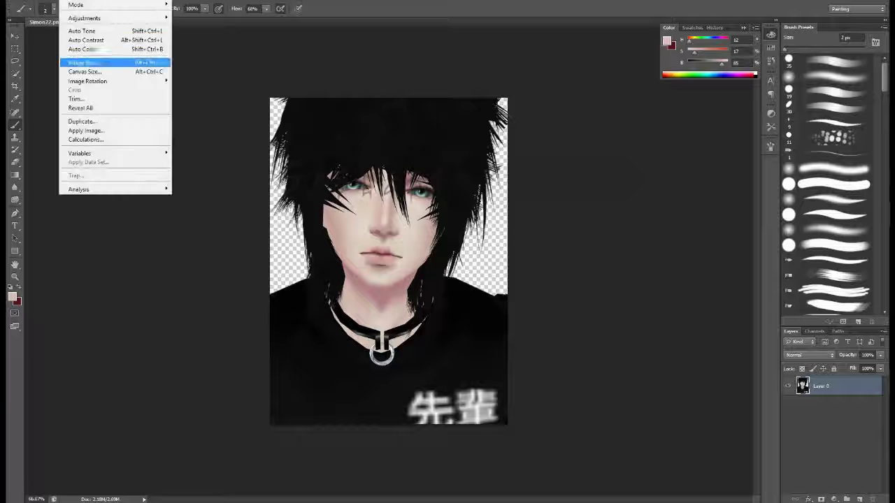
Shrink the canvas, scale the portrait to fit it, and open a floating reference window
key("Return")
key("ctrl+t")
left_click_drag(507, 97, 419, 237)
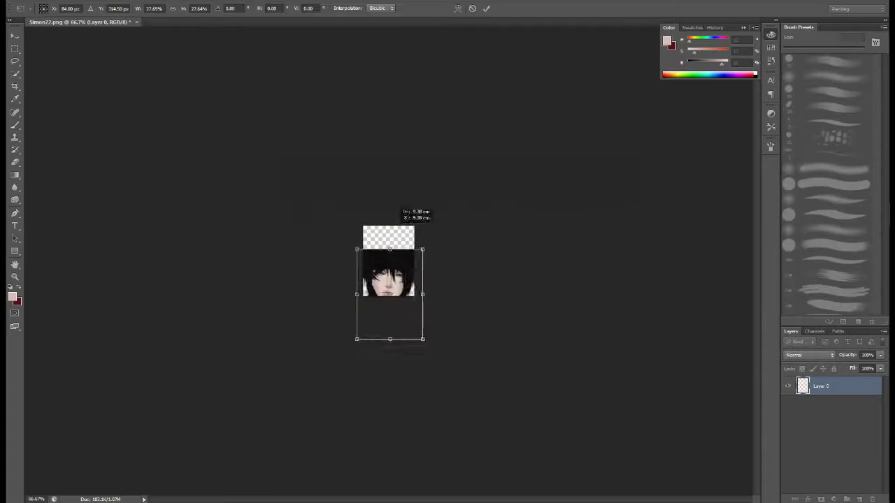
key("Return")
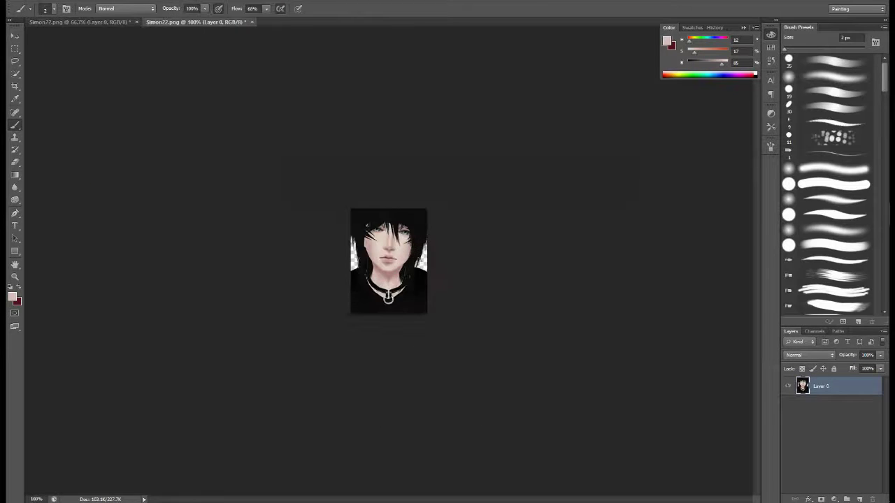
left_click_drag(182, 22, 70, 34)
Stack a Layer 0 copy and blank Layer 1 over Layer 0, then zoom in on the face
key("ctrl+shift+alt+n")
key("alt+bracketleft")
key("ctrl+j")
key("ctrl+bracketright")
key("e")
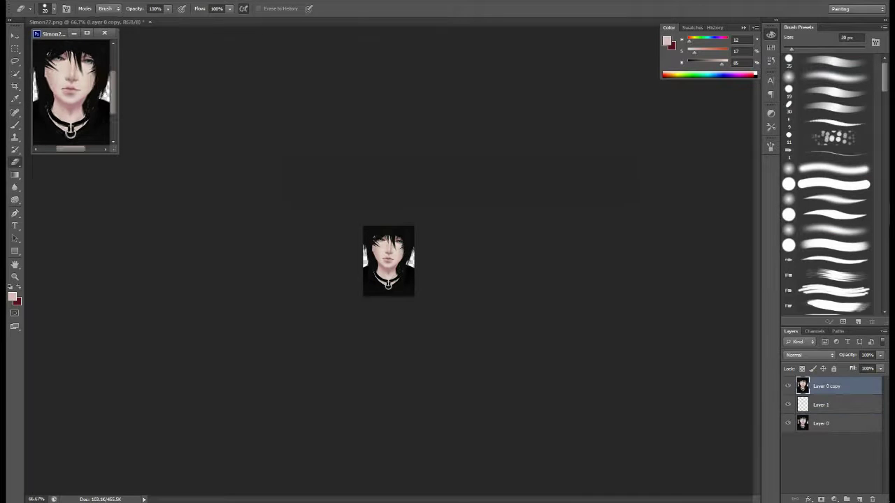
key("ctrl+plus")
key("ctrl+plus")
key("ctrl+plus")
Add a new Multiply layer for nose shading with a 3 px brush
key("i")
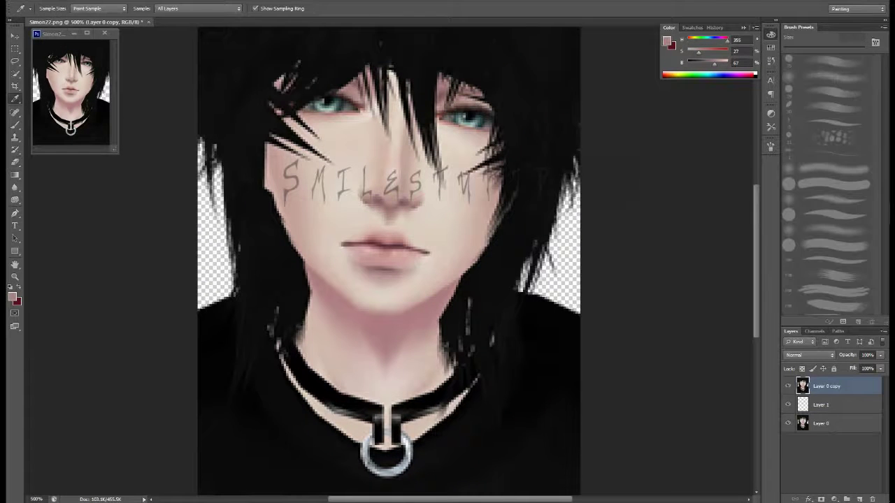
key("ctrl+shift+alt+n")
key("b")
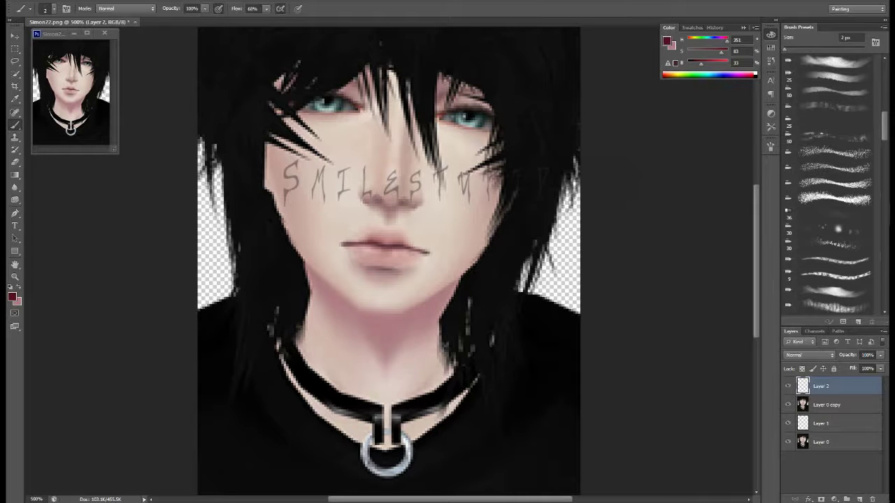
scroll(832, 182, "down", 3)
scroll(832, 182, "down", 3)
key("bracketright")
left_click(810, 355)
left_click(810, 157)
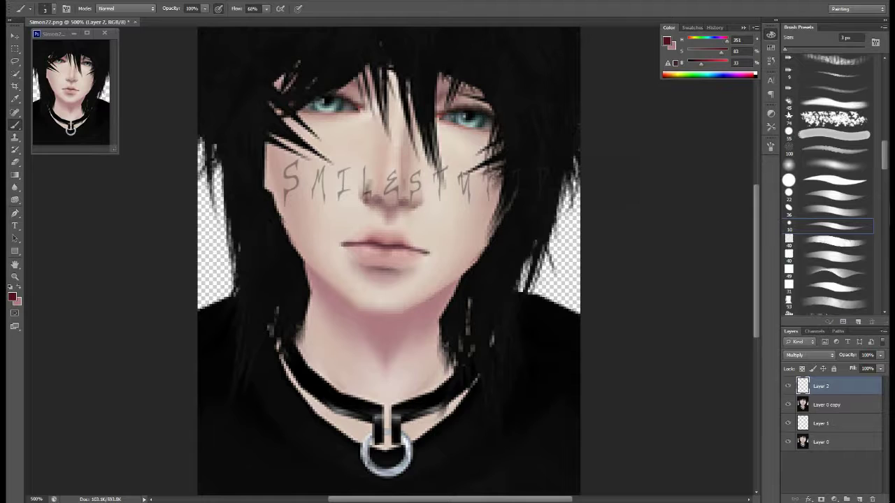
Shade the nose with a sampled skin tone and merge it into the portrait copy
left_click(367, 192, "alt")
mouse_move(409, 179)
left_mouse_down()
mouse_move(374, 199)
mouse_move(381, 213)
mouse_move(376, 192)
mouse_move(395, 174)
mouse_move(406, 206)
mouse_move(391, 216)
left_mouse_up()
left_click_drag(381, 161, 372, 179)
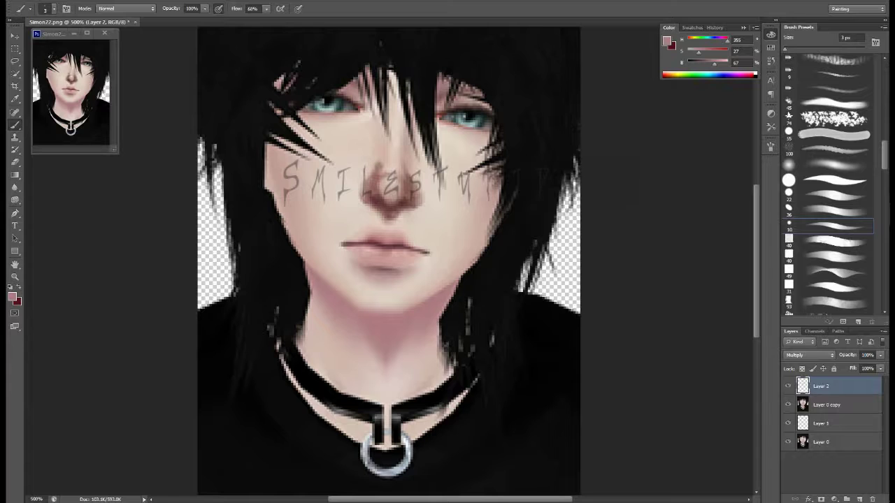
key("r")
key("ctrl+e")
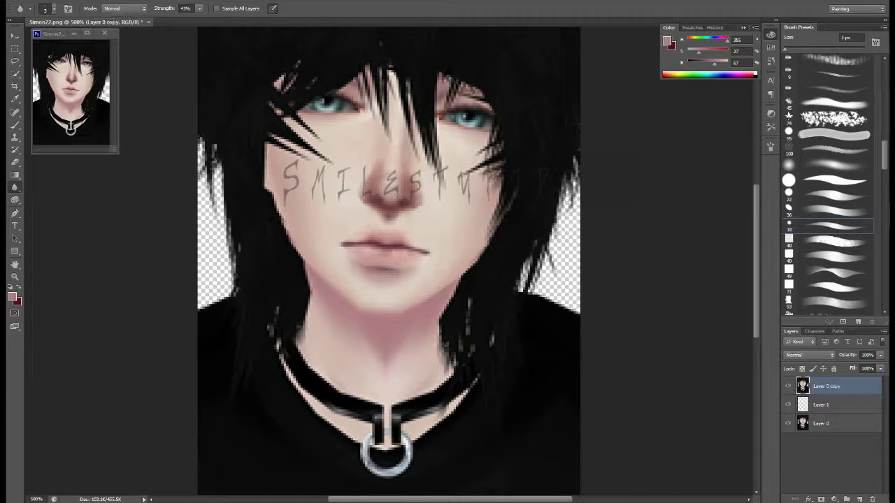
Add another Multiply layer with a 2 px brush and a darker shading colour
scroll(829, 175, "up", 5)
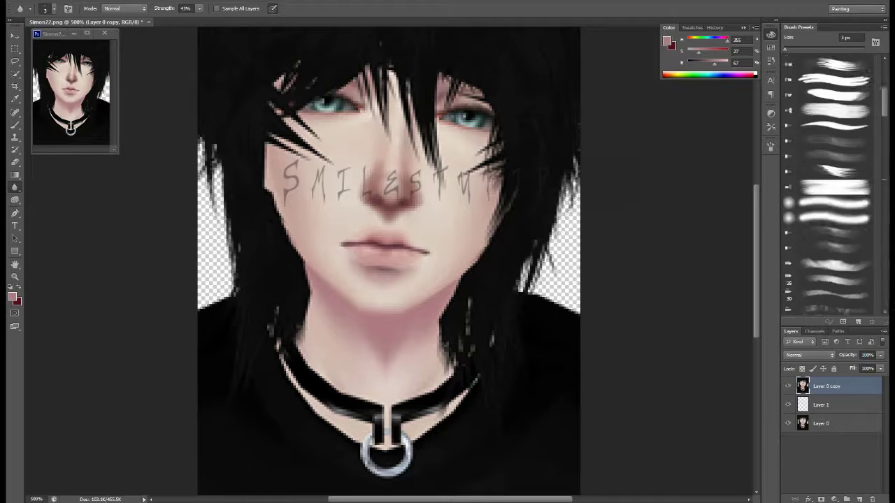
left_click(828, 151)
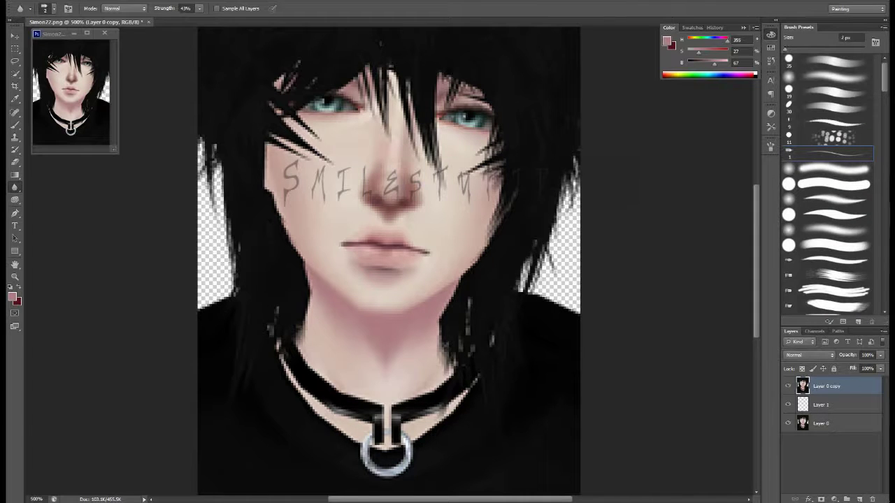
key("b")
key("ctrl+shift+alt+n")
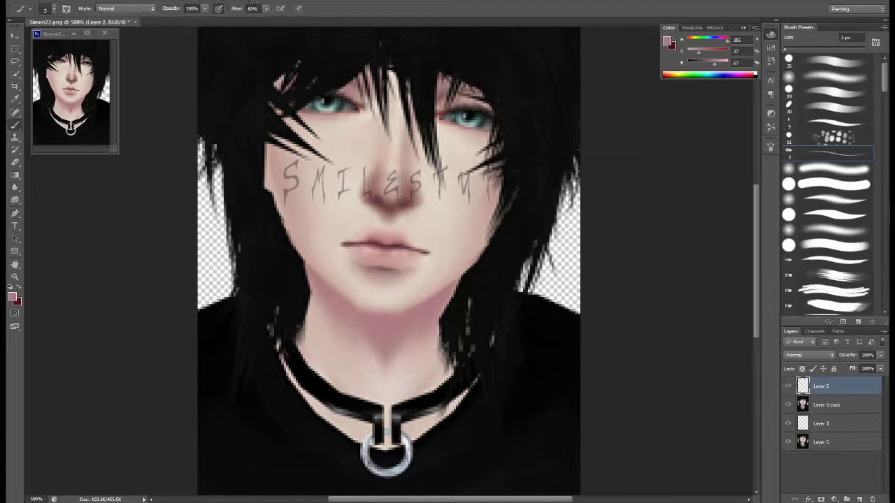
left_click(667, 41)
left_click(743, 150)
left_click(808, 355)
left_click(791, 139)
Dab dark shading beside the nose, then delete the extra shading layer
left_click(375, 202)
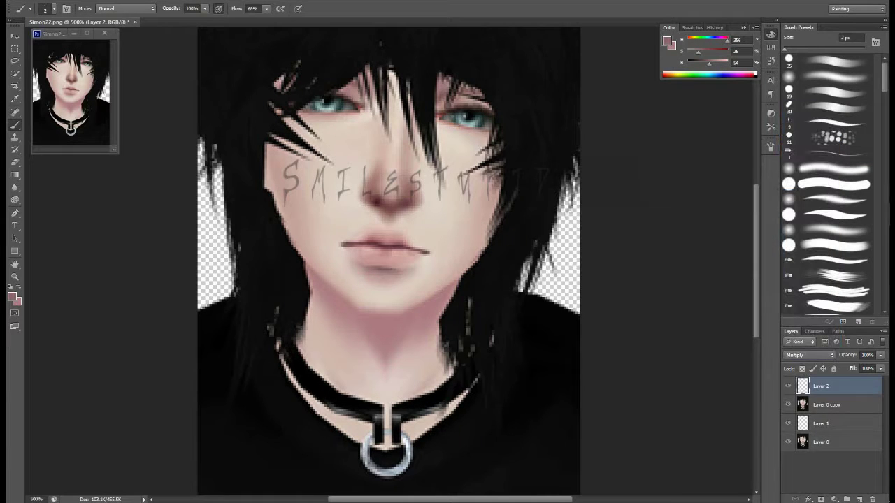
left_click(788, 404)
left_click(403, 204)
left_click_drag(385, 211, 390, 218)
left_click(787, 405)
key("r")
key("Delete")
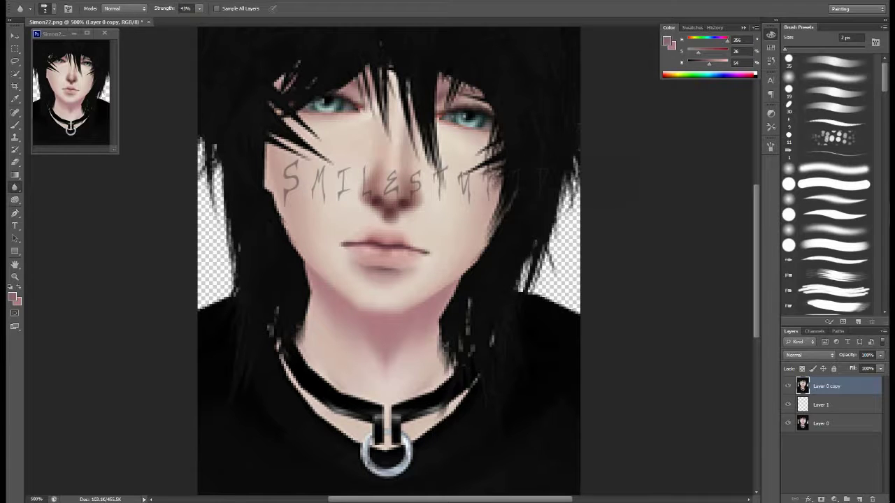
Set the painting colour to a brighter pale skin tone
key("i")
left_click(13, 299)
left_click(527, 162)
key("Return")
Try the portrait copy's fill at 49%, then restore it to full
key("b")
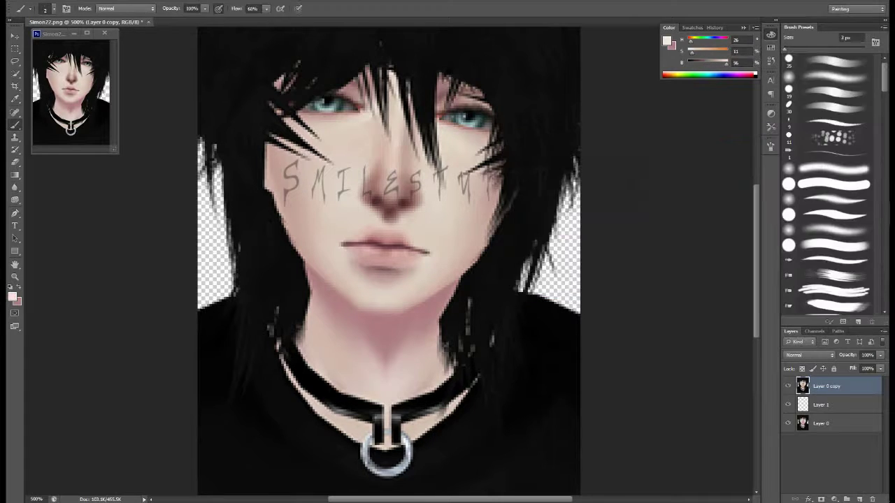
left_click_drag(852, 368, 866, 369)
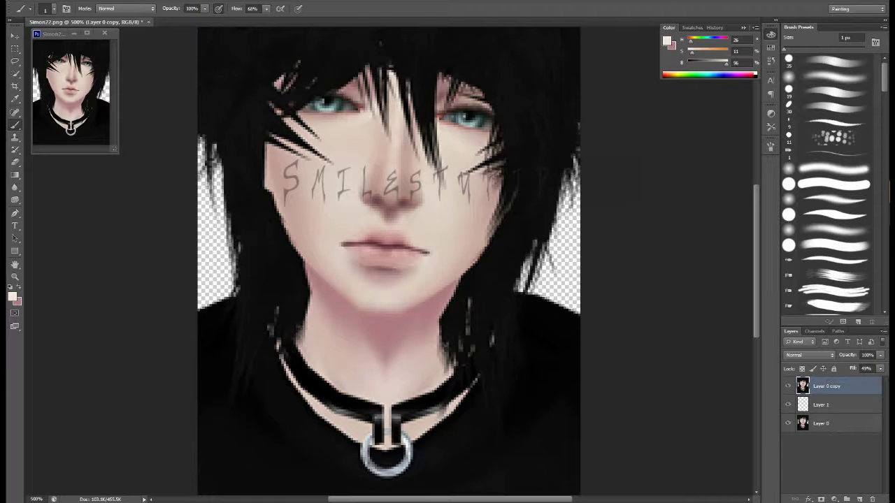
left_click_drag(852, 368, 874, 368)
left_click(859, 499)
left_click(788, 405)
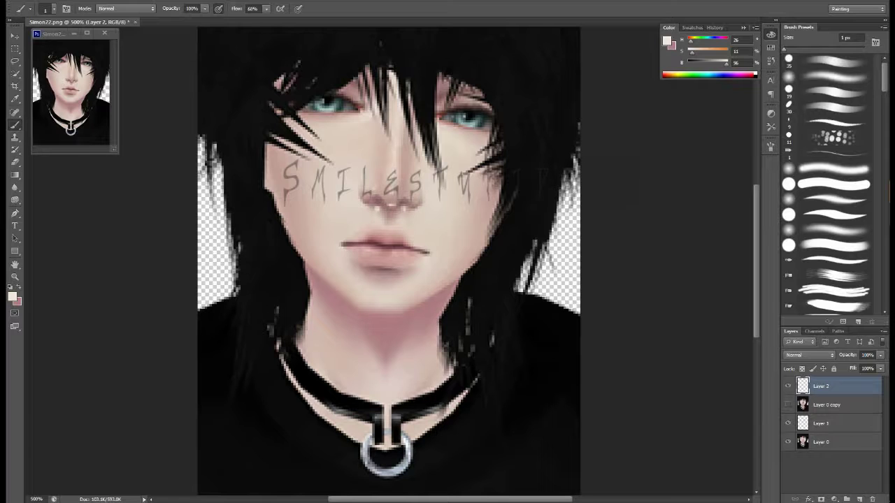
left_click(788, 405)
left_click(835, 405)
left_click(881, 369)
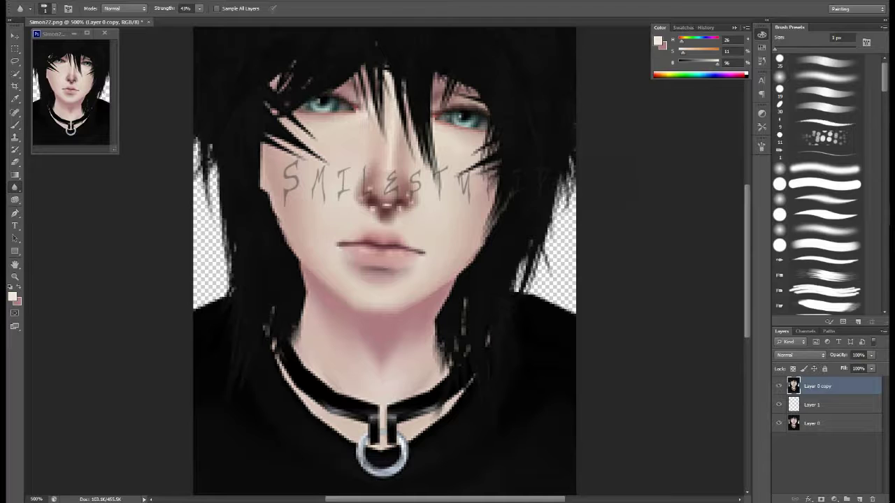
scroll(818, 186, "down", 5)
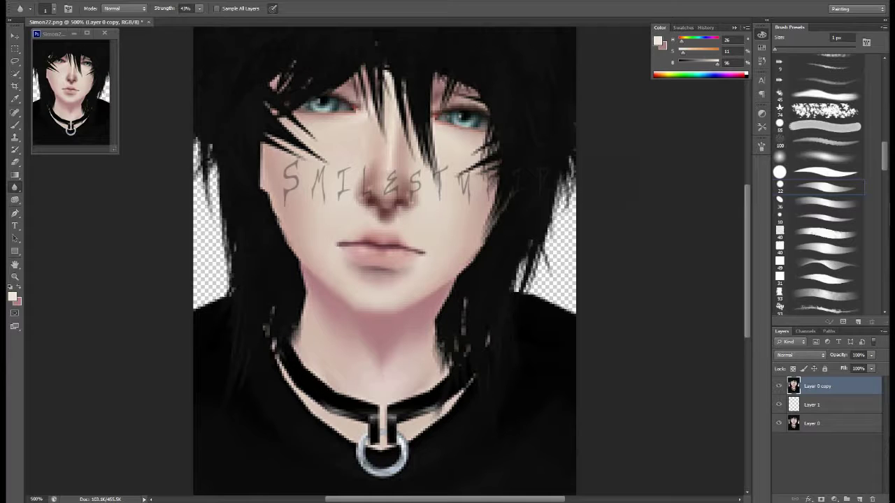
On a new layer, paint light highlights along the nose bridge and tip
left_click(859, 499)
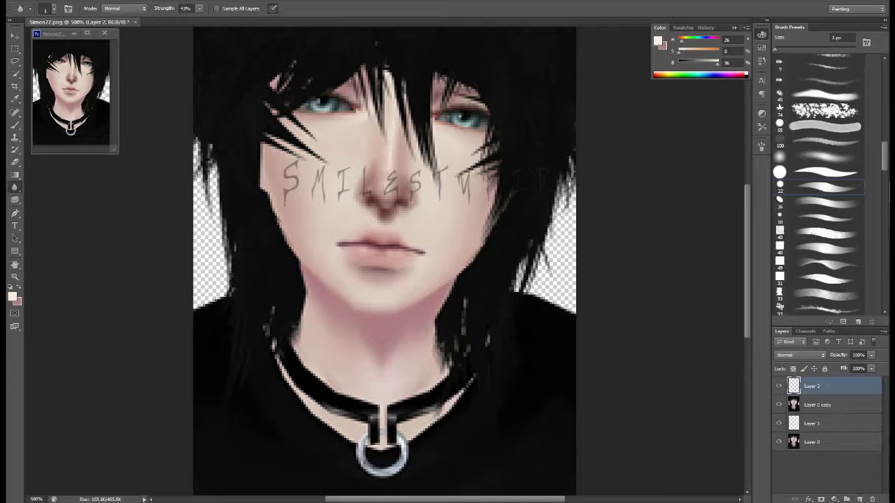
key("b")
left_click_drag(386, 189, 392, 209)
left_click_drag(371, 207, 402, 209)
Set the highlight layer to Screen at 51% fill and merge it down
left_click(801, 355)
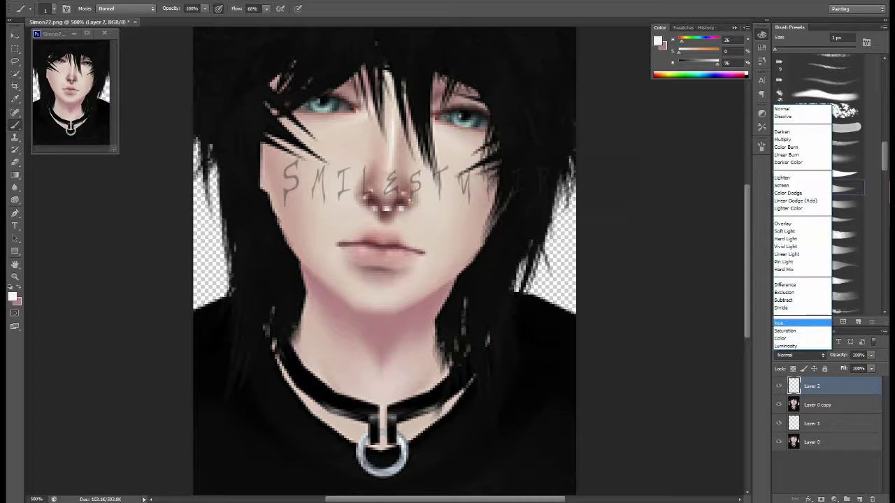
left_click(796, 269)
left_click(871, 368)
left_click_drag(873, 379, 846, 379)
key("ctrl+e")
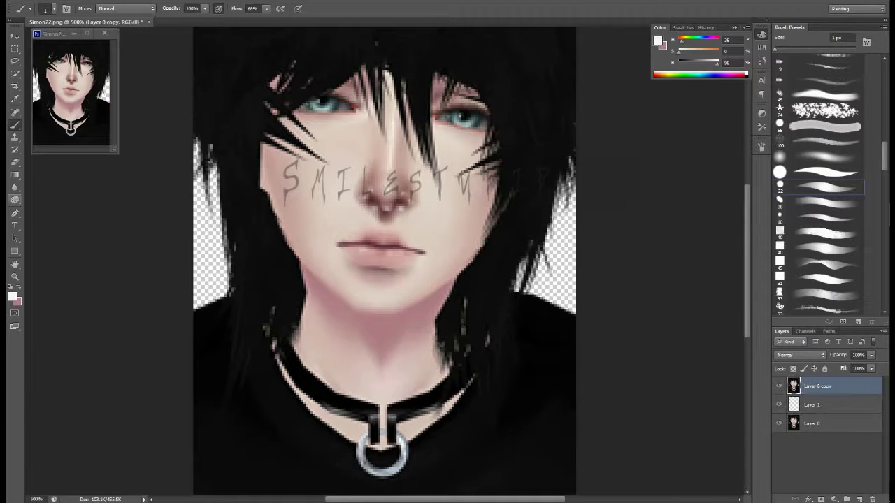
Darken the lip line with mauve on a Multiply layer and merge it down
key("r")
key("i")
key("ctrl+shift+alt+n")
left_click(800, 355)
left_click(797, 142)
key("b")
mouse_move(346, 244)
left_mouse_down()
mouse_move(413, 249)
mouse_move(371, 247)
mouse_move(380, 249)
left_mouse_up()
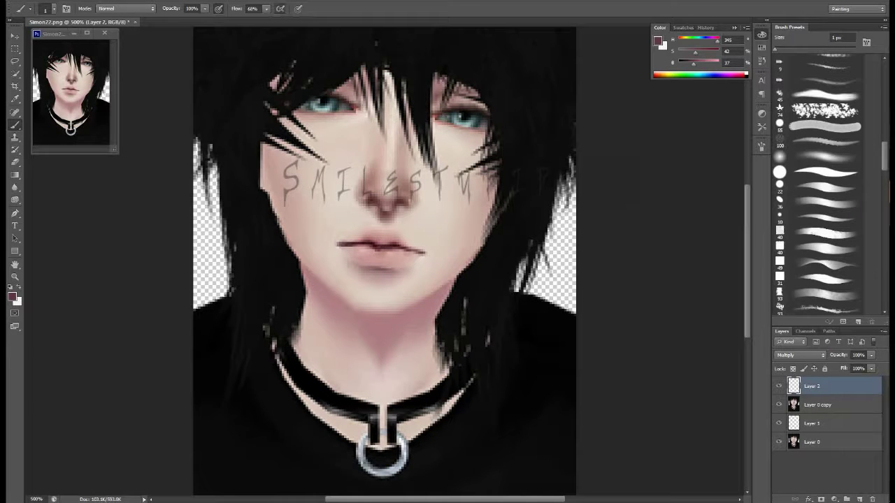
left_click(800, 355)
left_click(783, 337)
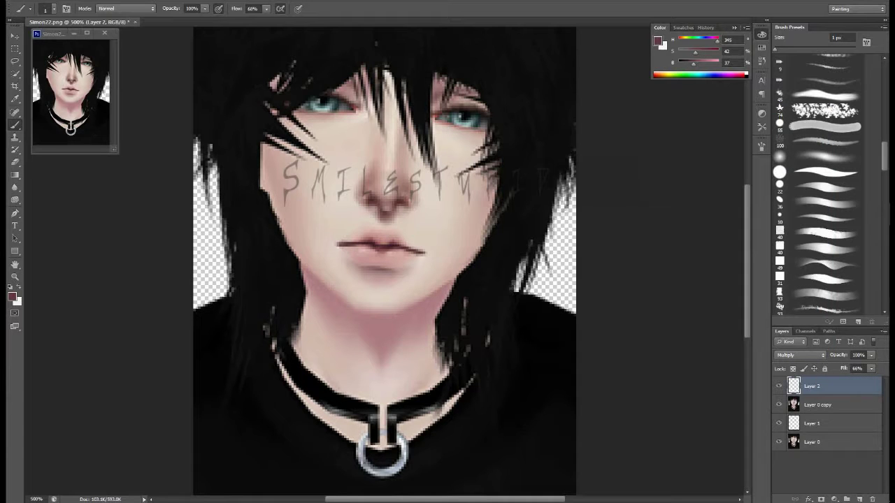
key("ctrl+e")
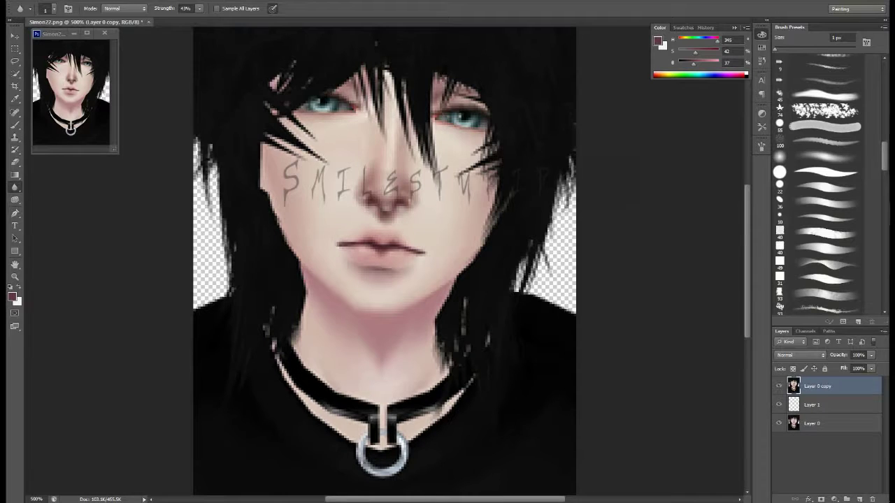
Add a Normal-mode layer for lip highlights with white as the painting colour
key("b")
left_click(12, 297)
left_click(392, 307)
key("Return")
key("ctrl+shift+alt+n")
left_click(800, 355)
left_click(797, 185)
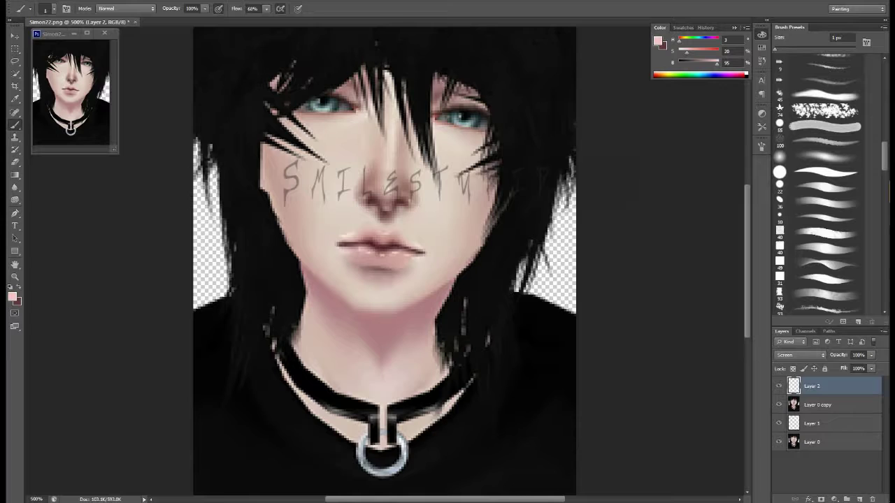
key("ctrl+z")
key("x")
key("r")
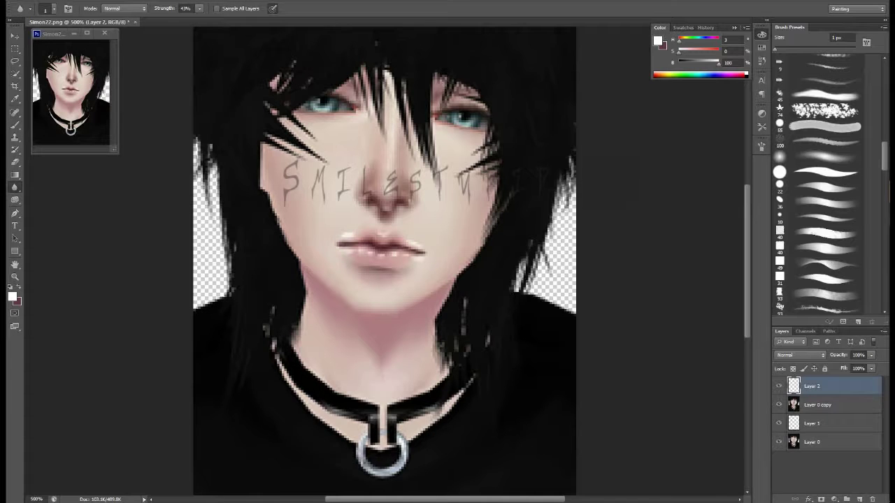
Set the lip highlight layer to Luminosity with lowered fill and merge it into the portrait copy
left_click(800, 355)
left_click(800, 349)
left_click_drag(871, 368, 832, 378)
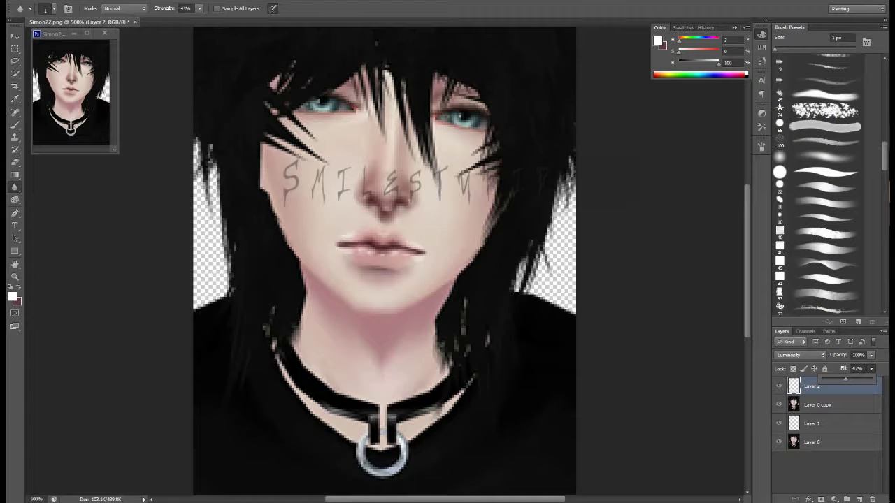
key("b")
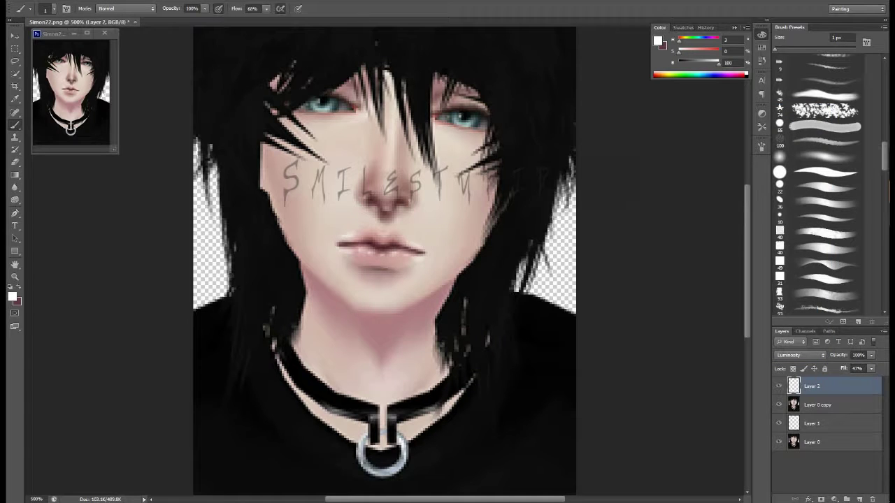
key("r")
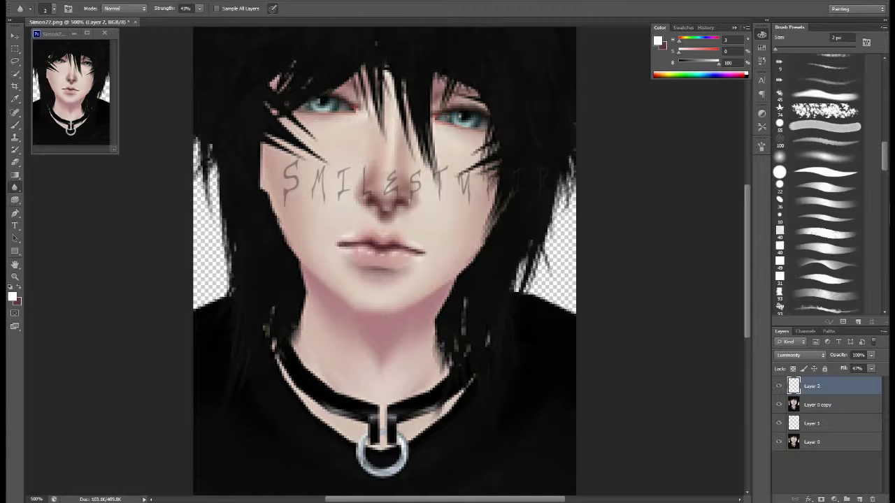
key("alt+bracketleft")
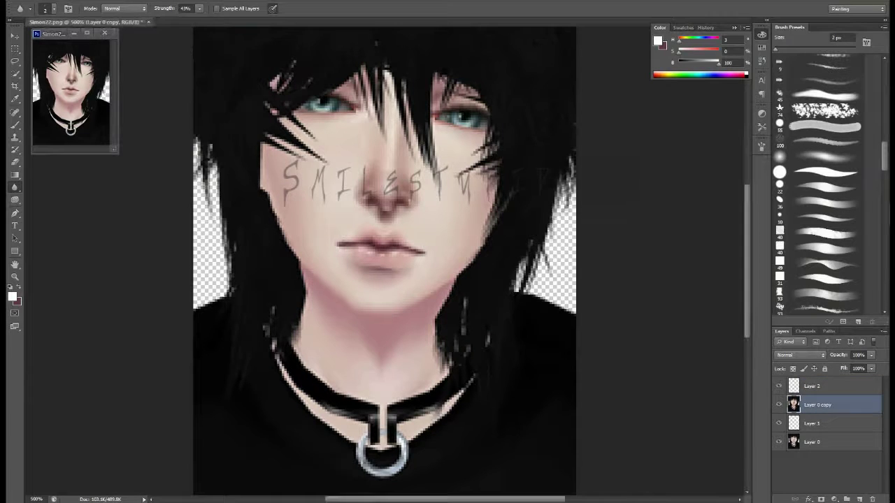
Blur the skin just under the lower lip and add a fresh Layer 2
key("ctrl+alt+shift+n")
key("b")
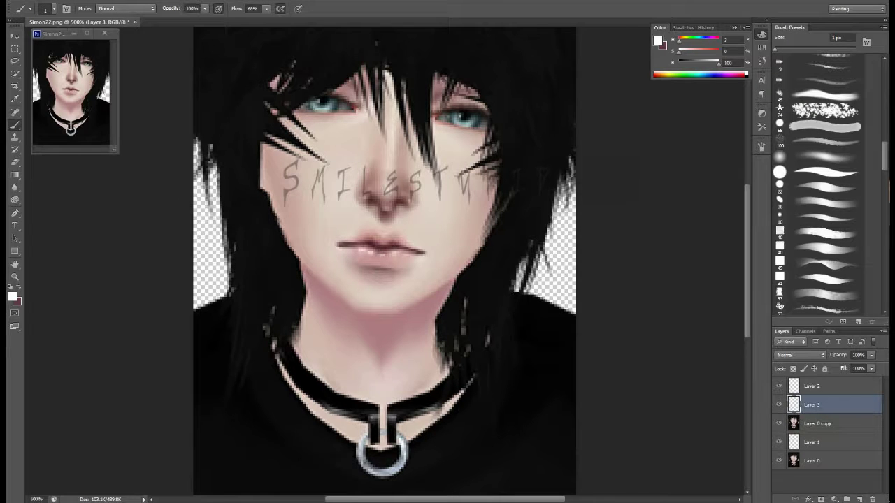
left_click_drag(371, 252, 392, 253)
key("ctrl+alt+z")
key("ctrl+alt+z")
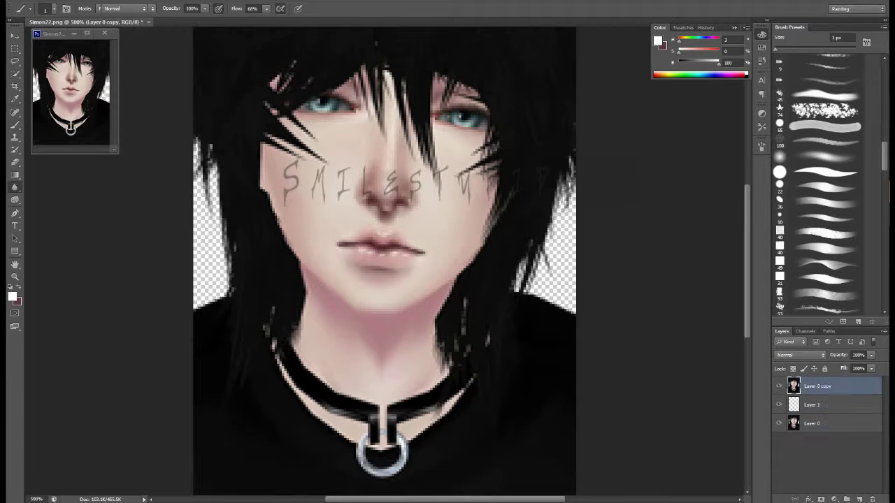
key("r")
left_click_drag(373, 269, 391, 269)
key("ctrl+shift+alt+n")
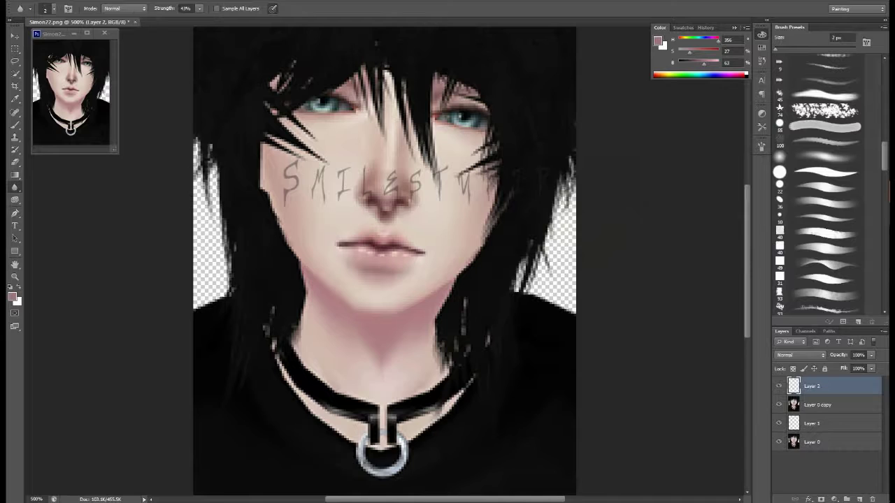
Paint Multiply shading at the lip corners, under the lower lip and along the left jaw
key("b")
left_click_drag(333, 246, 345, 243)
left_click_drag(423, 250, 429, 258)
key("shift+alt+m")
left_click_drag(363, 271, 395, 271)
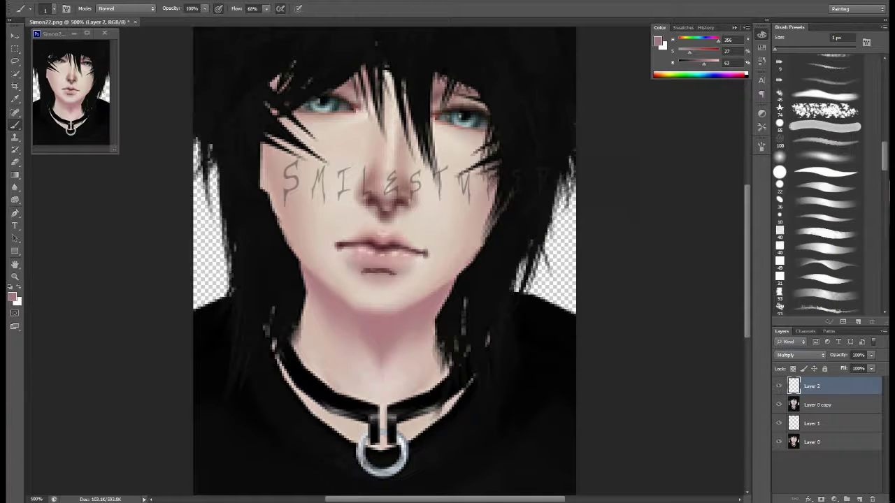
left_click_drag(345, 302, 281, 225)
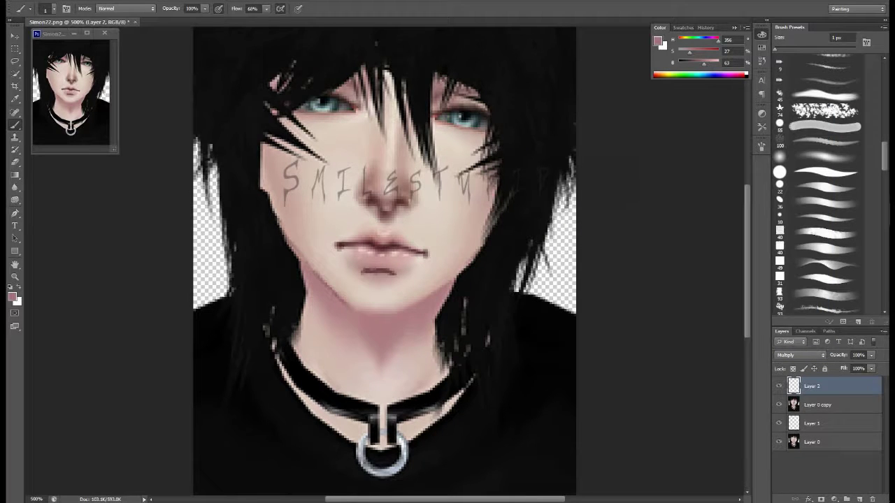
Soften the under-lip stroke and extend both lip corners with a 1 px brush
left_click(15, 187)
left_click_drag(396, 273, 389, 271)
scroll(821, 210, "up", 5)
scroll(822, 209, "up", 5)
left_click(821, 121)
key("b")
left_click_drag(342, 246, 332, 243)
left_click_drag(420, 250, 430, 254)
key("r")
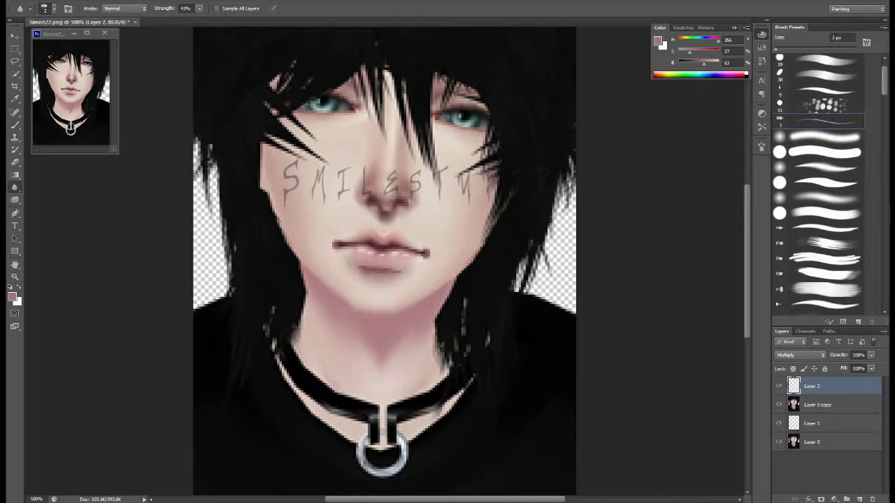
mouse_move(421, 251)
left_mouse_down()
mouse_move(430, 257)
mouse_move(421, 251)
left_mouse_up()
Compare the portrait without the shading, restore it, and enlarge the brush to 2 px
key("bracketleft")
key("alt+bracketleft")
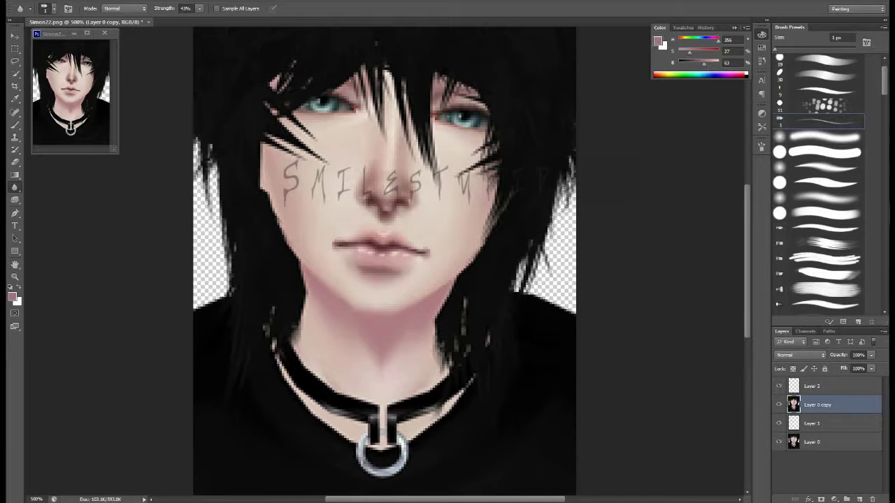
key("ctrl+alt+z")
key("b")
key("ctrl+shift+z")
key("b")
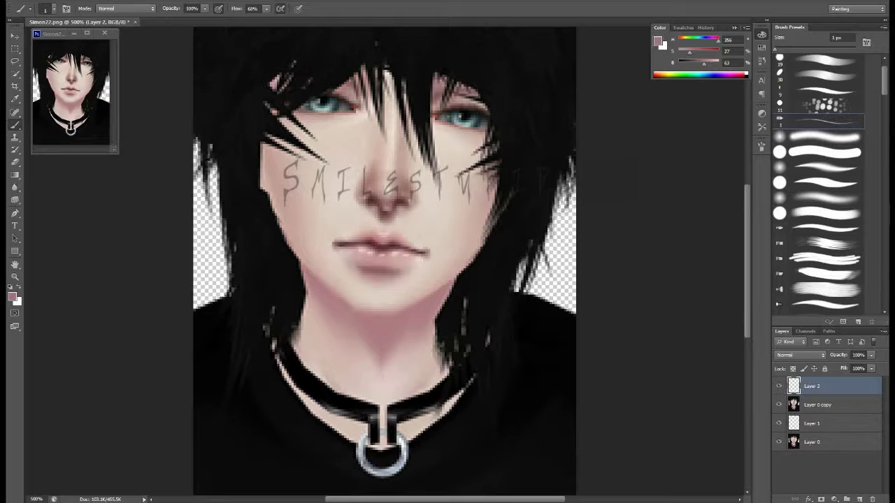
key("bracketright")
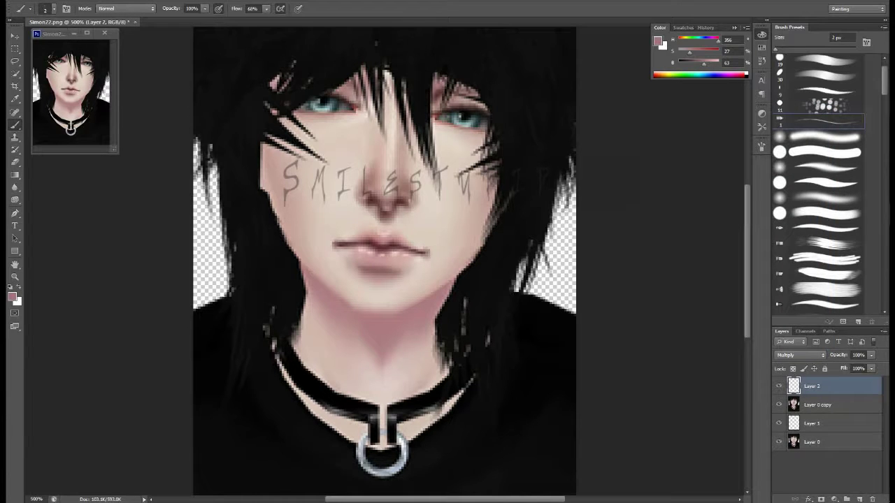
Shade along the nose bridge and under both eyes
left_click_drag(349, 119, 367, 133)
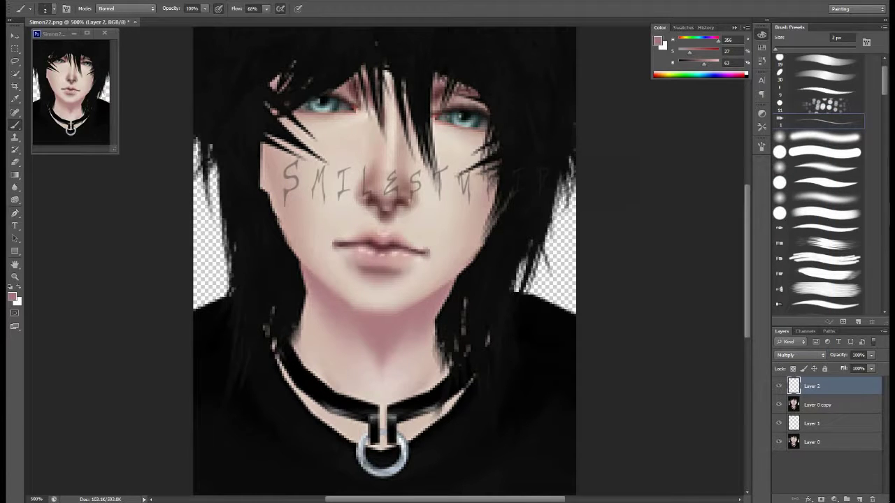
left_click_drag(299, 120, 354, 127)
left_click_drag(437, 130, 486, 143)
key("r")
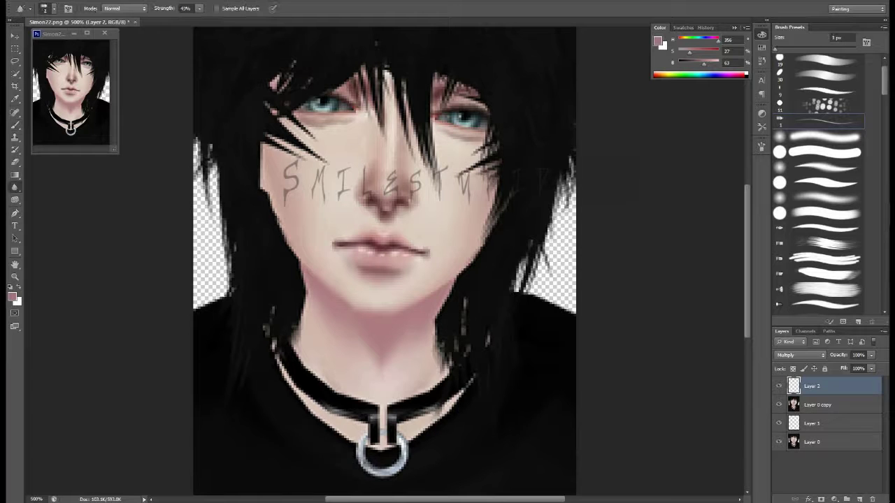
Soften the under-eye shading and start a new layer with a pinkish colour
left_click_drag(353, 123, 305, 125)
left_click_drag(458, 139, 481, 140)
key("ctrl+shift+alt+n")
left_click(12, 297)
left_click(555, 186)
left_click(743, 152)
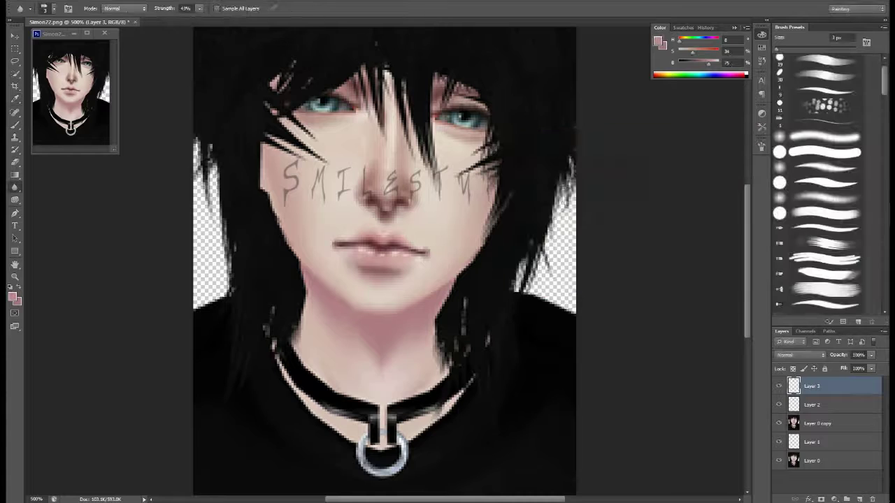
Switch to a 1 px brush and choose a dark red painting colour
key("b")
key("bracketleft")
key("bracketleft")
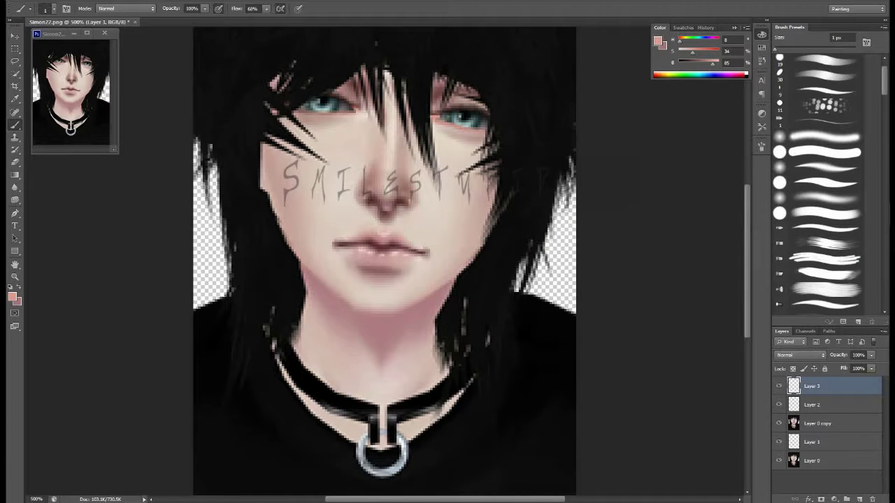
key("e")
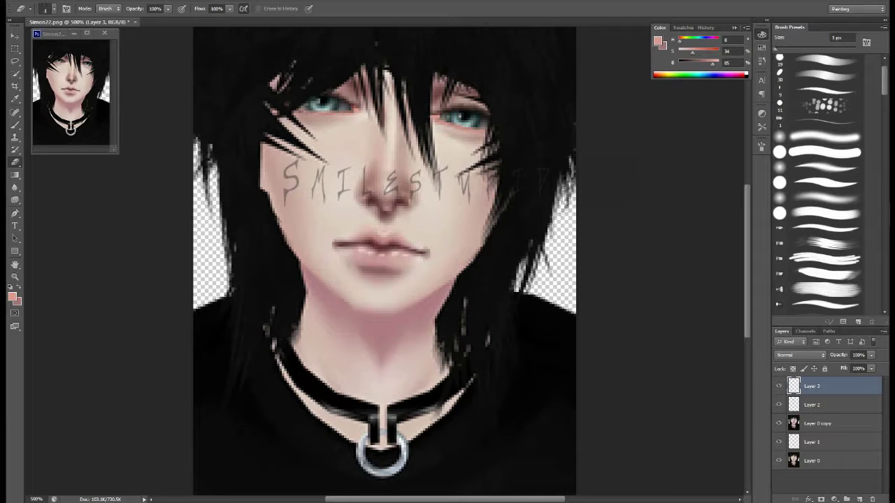
key("alt+bracketleft")
key("alt+bracketleft")
key("b")
left_click(12, 297)
left_click(545, 250)
left_click(743, 150)
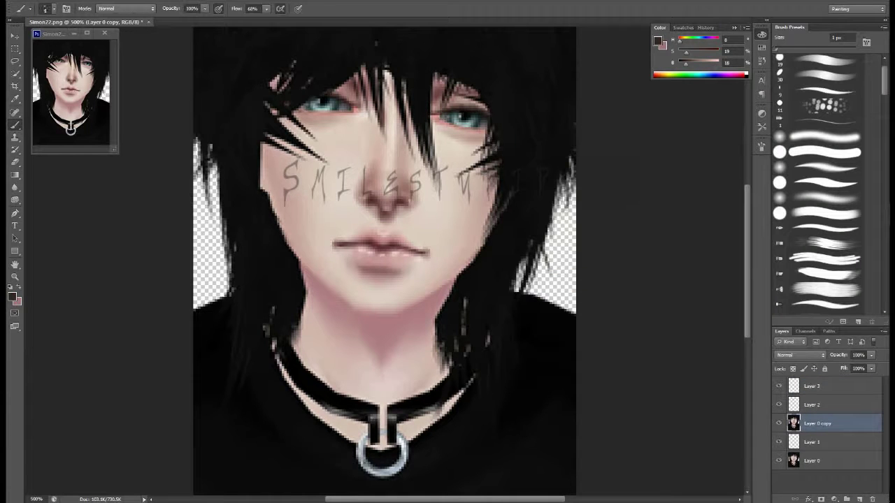
On a new layer, cover both eyes with dark red using a 2 px brush
key("ctrl+shift+alt+n")
key("bracketright")
left_click_drag(451, 118, 477, 125)
mouse_move(346, 110)
left_mouse_down()
mouse_move(304, 105)
mouse_move(329, 99)
mouse_move(298, 103)
mouse_move(340, 97)
left_mouse_up()
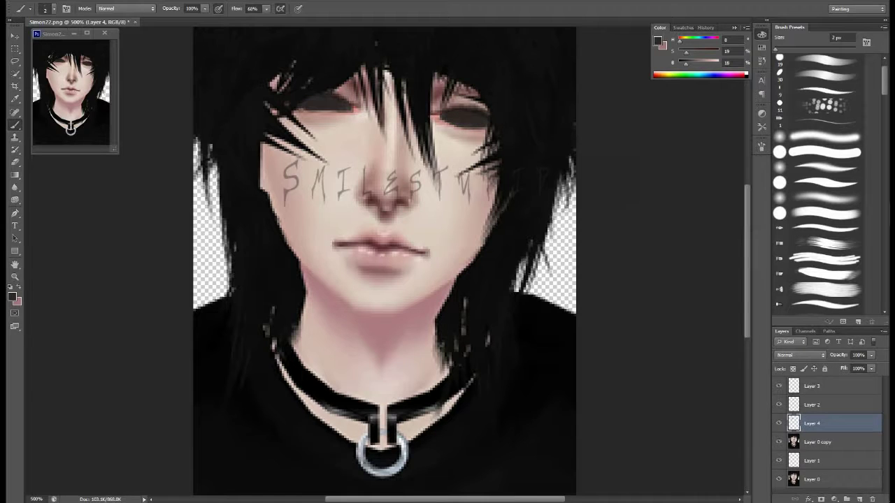
Touch up the right eye with a 1 px brush, then return to Layer 4
key("e")
left_click_drag(470, 113, 483, 111)
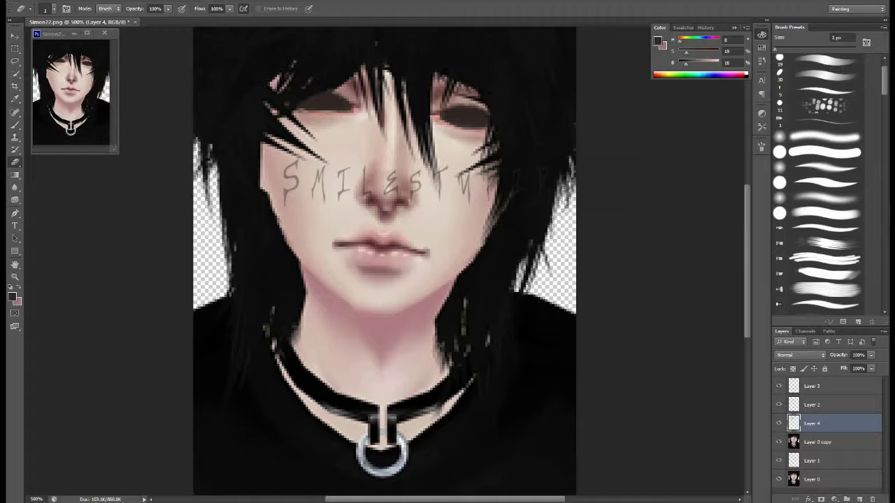
key("b")
key("e")
key("alt+bracketright")
key("alt+bracketright")
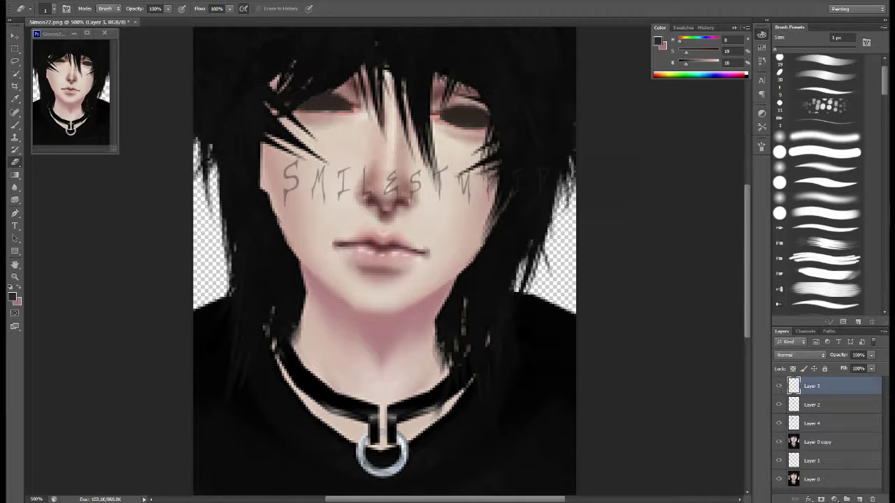
key("b")
key("alt+bracketleft")
key("alt+bracketleft")
Paint pure white highlights into both eyes on Layer 4
left_click(12, 297)
left_click(517, 158)
left_click(741, 150)
left_click_drag(455, 114, 478, 120)
left_click_drag(310, 102, 334, 103)
left_click_drag(443, 118, 482, 117)
left_click_drag(310, 103, 340, 105)
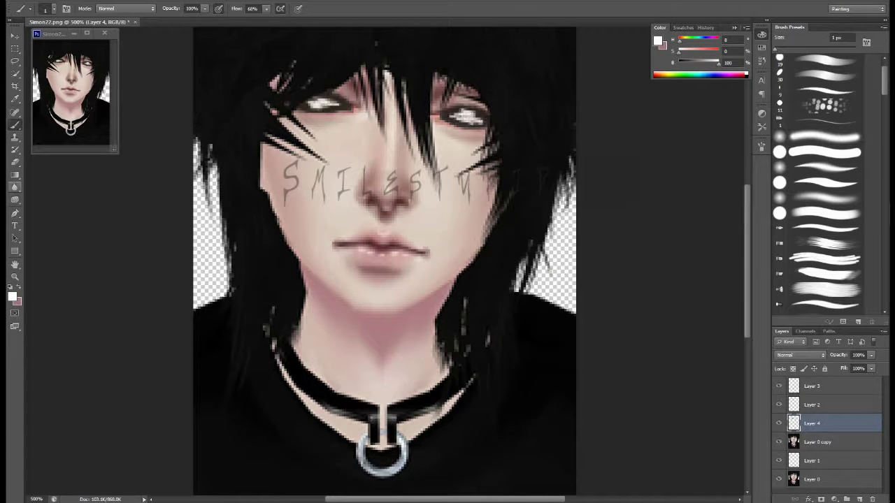
Blur the white eye highlights softly and add a little more white
left_click(15, 187)
left_click_drag(481, 122, 453, 112)
mouse_move(342, 110)
left_mouse_down()
mouse_move(312, 106)
mouse_move(328, 109)
left_mouse_up()
key("b")
left_click_drag(454, 116, 480, 122)
left_click_drag(309, 104, 333, 109)
Paint dark teal over both irises
left_click(15, 188)
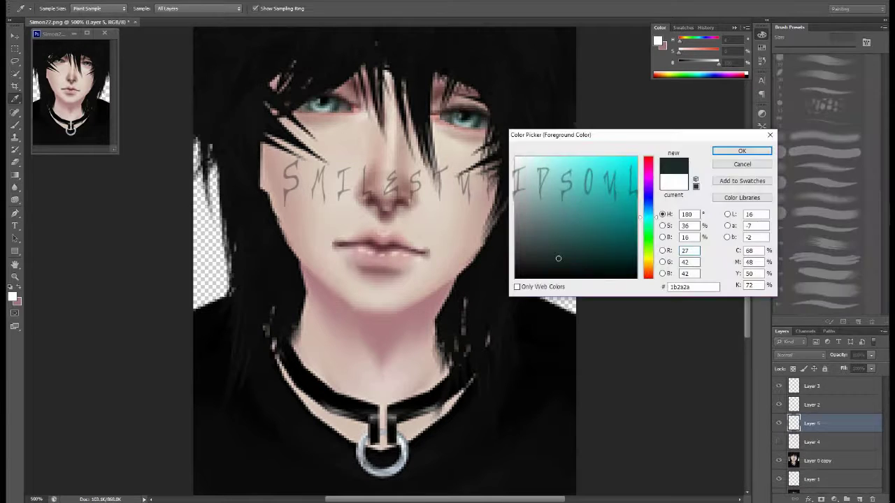
key("Return")
key("b")
left_click_drag(453, 116, 471, 132)
mouse_move(311, 98)
left_mouse_down()
mouse_move(333, 113)
mouse_move(323, 111)
mouse_move(343, 107)
left_mouse_up()
key("i")
left_click(12, 297)
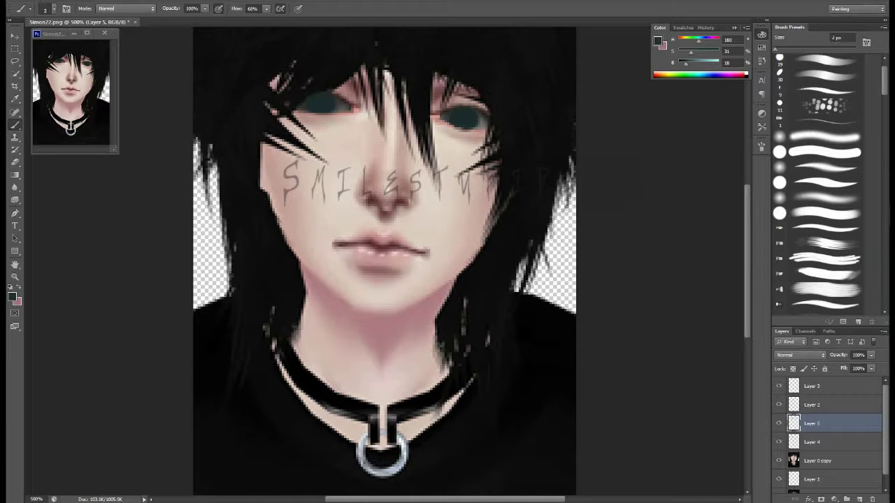
Add a Multiply layer (Layer 6) and darken the left iris
key("ctrl+shift+alt+n")
left_click(800, 354)
left_click(797, 137)
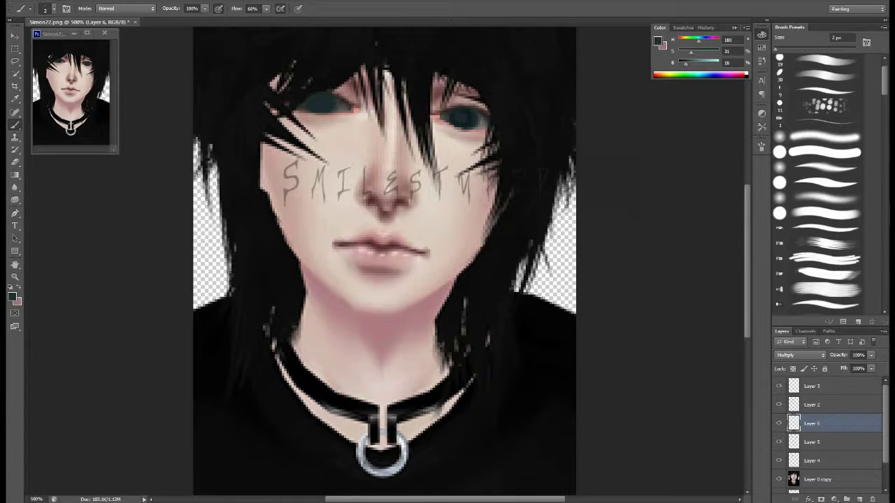
left_click_drag(318, 97, 323, 108)
On a new layer, brighten both irises with a lighter teal using a 1 px brush
left_click(658, 41)
left_click(739, 152)
key("ctrl+shift+alt+n")
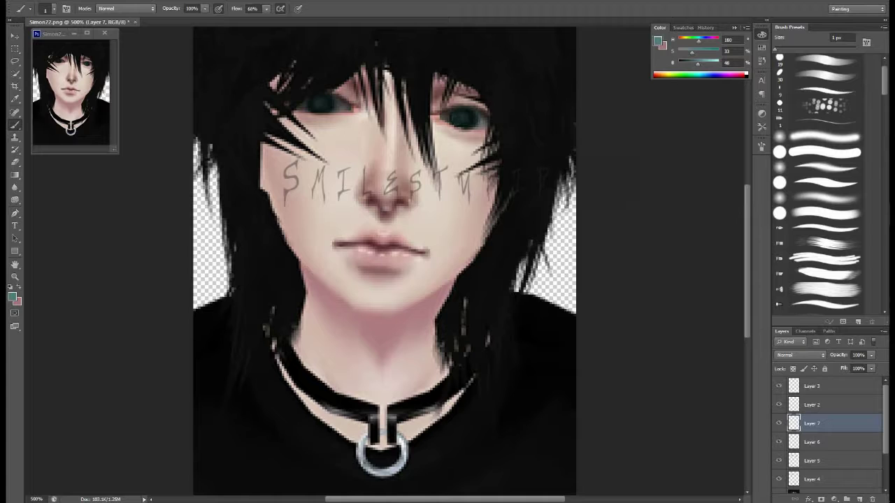
left_click_drag(455, 116, 469, 125)
key("[")
left_click_drag(311, 103, 331, 109)
left_click_drag(698, 64, 704, 63)
Paint saturated teal highlights into both eyes on a layer blended as Screen
left_click(658, 40)
left_click(739, 152)
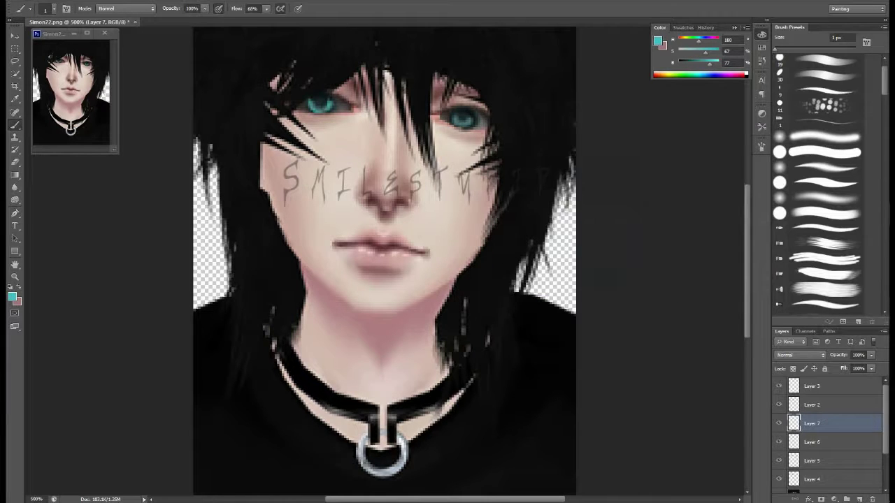
left_click_drag(312, 105, 331, 110)
left_click_drag(456, 116, 472, 124)
left_click_drag(710, 64, 719, 63)
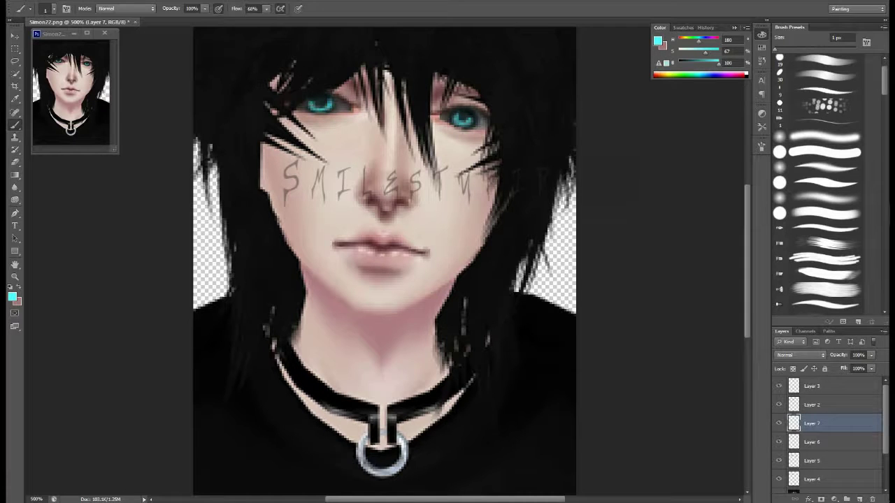
left_click(800, 354)
left_click(800, 354)
left_click(781, 221)
Erase part of the left eye's highlight with a small eraser
left_click(14, 187)
key("bracketleft")
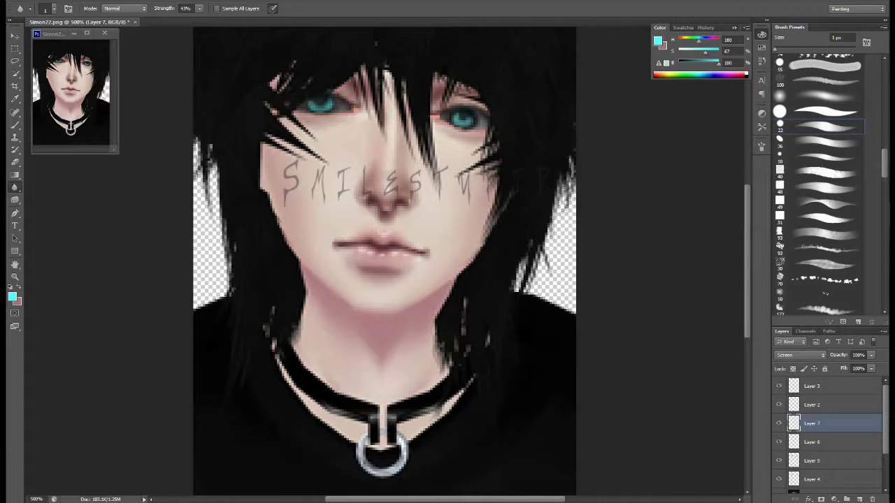
key("e")
left_click_drag(315, 104, 330, 107)
key("alt+bracketleft")
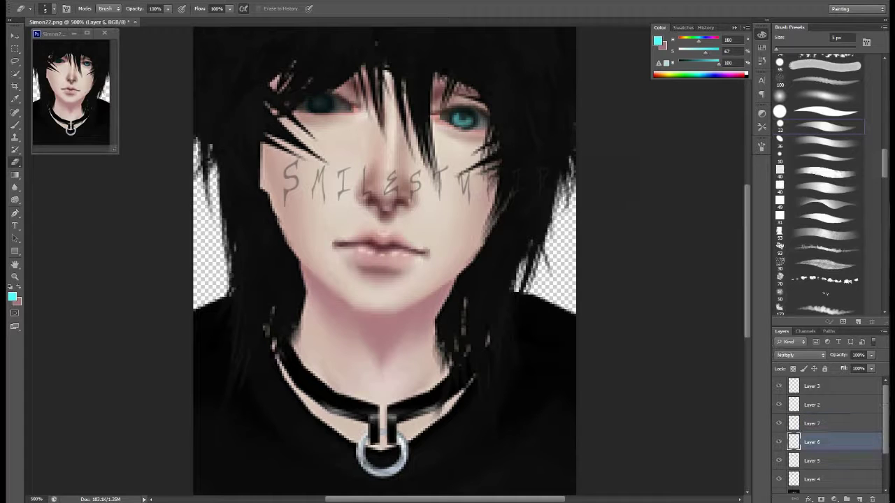
key("alt+bracketleft")
key("alt+bracketright")
key("alt+bracketright")
key("b")
Paint darker teal highlights into both irises with a 2 px brush
left_click(12, 296)
left_click(591, 232)
key("Return")
left_click_drag(312, 105, 328, 105)
key("ctrl+z")
key("bracketleft")
key("bracketleft")
key("bracketleft")
key("bracketleft")
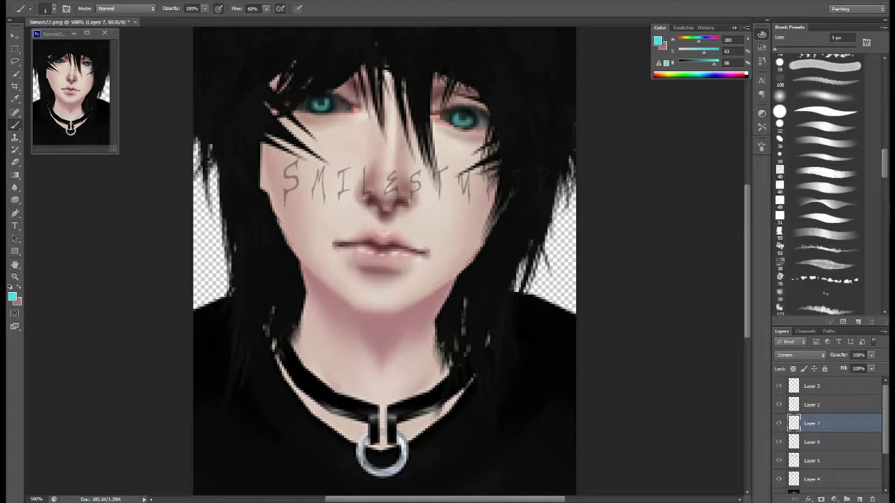
left_click_drag(456, 118, 470, 119)
On a new layer, darken the lower lid edges of both eyes
key("ctrl+shift+alt+n")
left_click_drag(481, 117, 455, 125)
left_click_drag(310, 110, 329, 102)
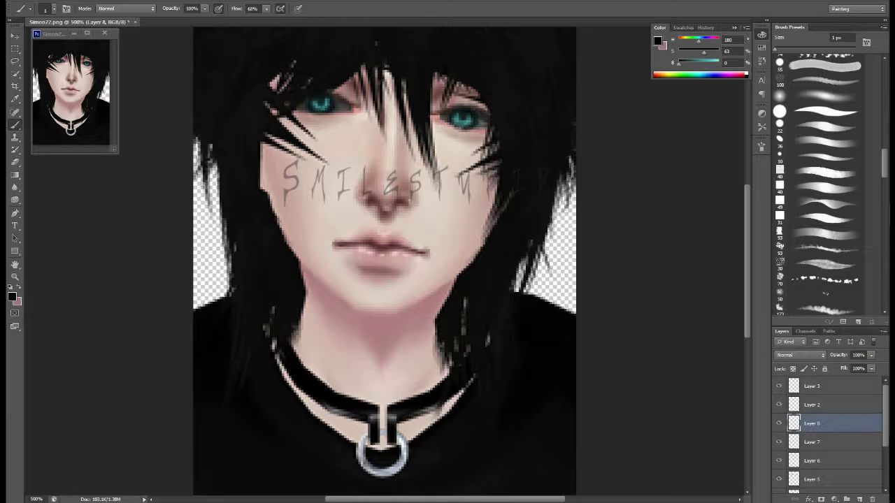
left_click(746, 71)
Move Layer 8 to the top, set Layer 10 to Overlay, and paint the right lower lash line
left_click_drag(811, 423, 811, 383)
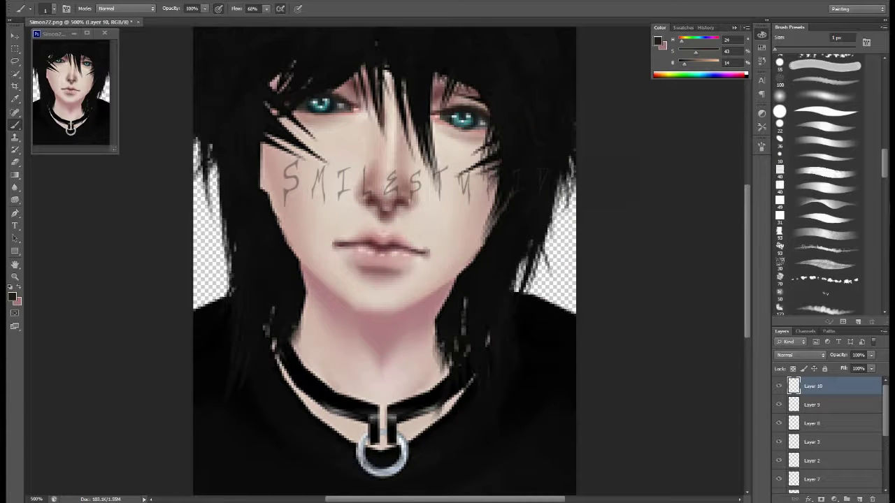
left_click(800, 355)
left_click(797, 226)
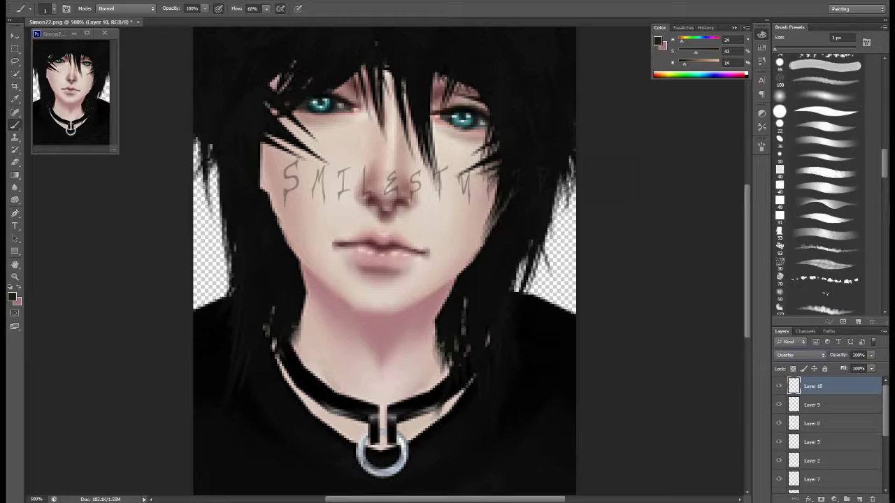
mouse_move(440, 123)
left_mouse_down()
mouse_move(482, 130)
mouse_move(481, 108)
mouse_move(447, 102)
left_mouse_up()
Shade softly under both eyes in pink skin tone on a Multiply Layer 11
left_click(858, 498)
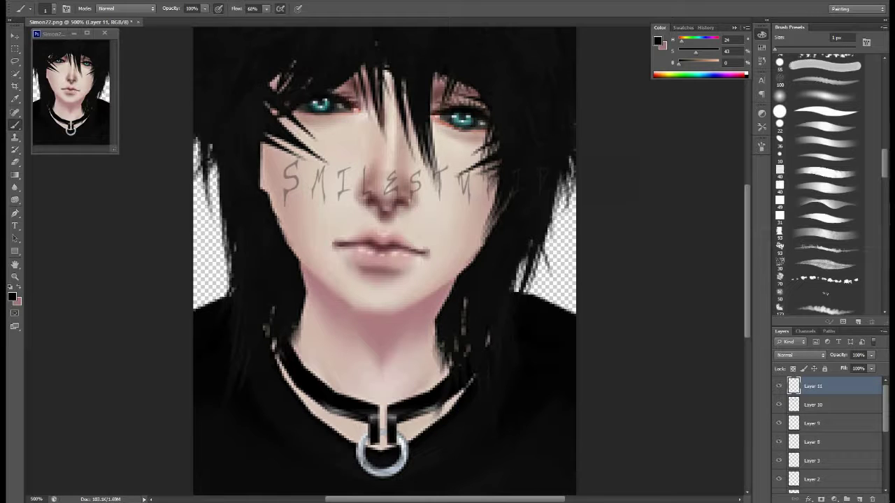
key("ctrl+alt+z")
key("ctrl+alt+z")
left_click(310, 119, "alt")
left_click(801, 355)
left_click(803, 140)
left_click(801, 355)
key("Escape")
left_click_drag(444, 144, 481, 137)
mouse_move(303, 118)
left_mouse_down()
mouse_move(342, 124)
mouse_move(329, 123)
left_mouse_up()
left_click(15, 187)
Add a layer above Layer 11 and set up a 1 px black brush
left_click(858, 499)
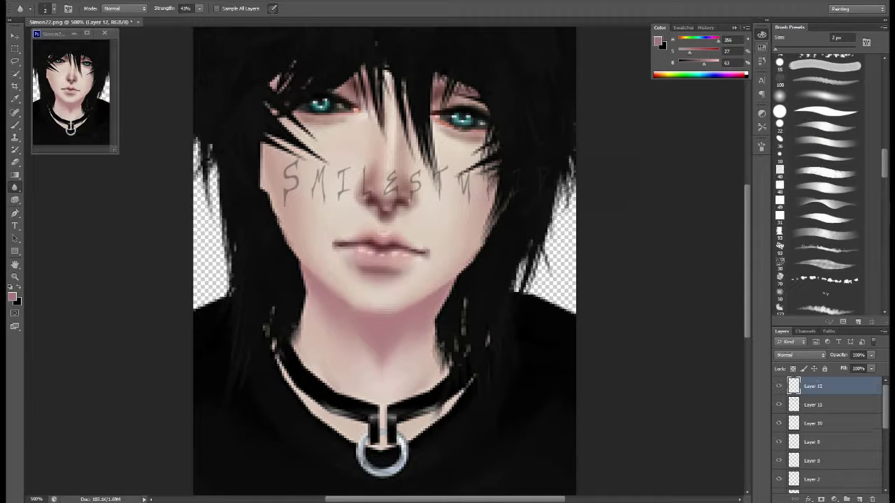
key("b")
key("bracketleft")
key("x")
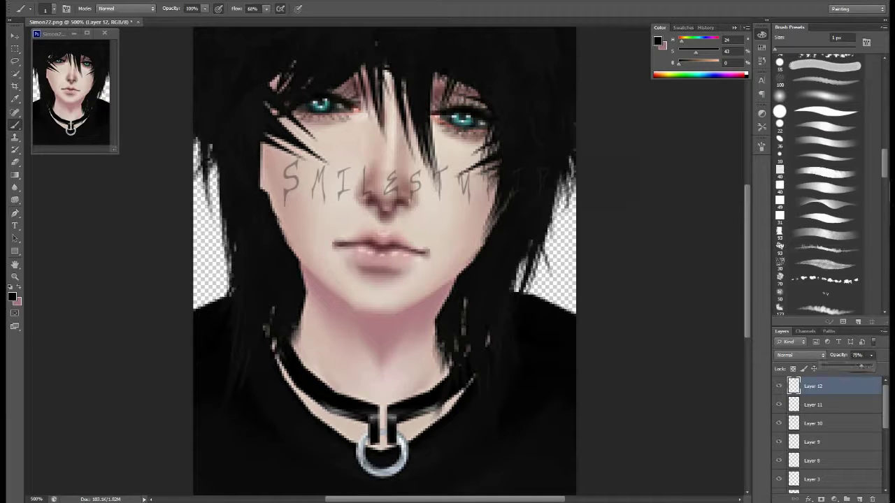
Add Layer 13, sample the skin tone, and merge the eye layers down into Layer 2
key("ctrl+shift+alt+n")
left_click(466, 102, "alt")
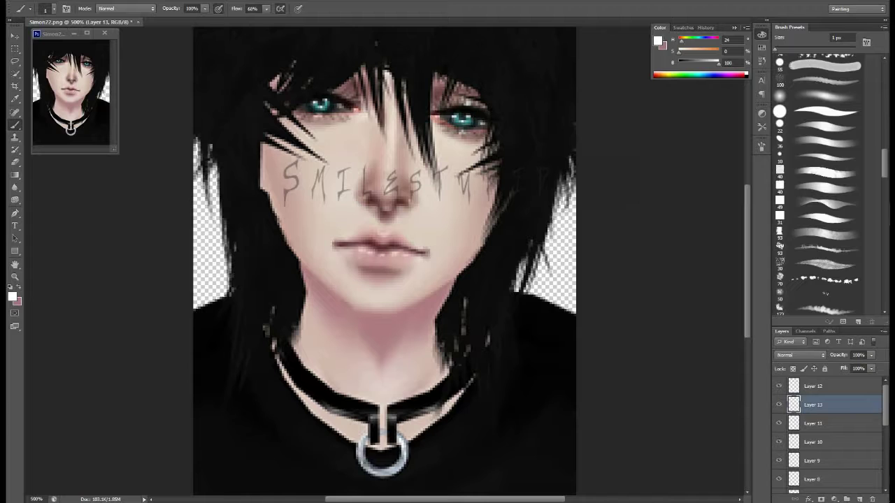
left_click(336, 115, "alt")
key("alt+bracketleft")
key("alt+bracketleft")
key("alt+bracketleft")
key("ctrl+alt+z")
key("ctrl+alt+z")
key("ctrl+alt+z")
key("ctrl+alt+z")
key("ctrl+alt+z")
key("ctrl+alt+z")
key("ctrl+alt+z")
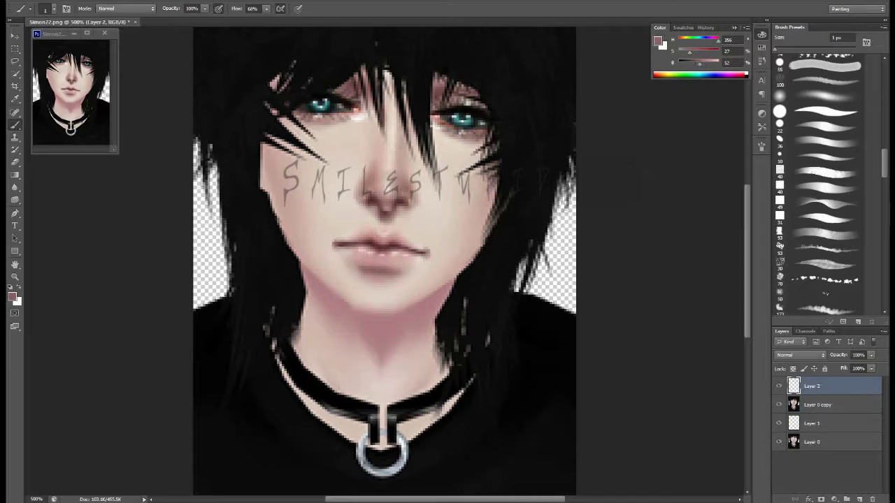
On a new Multiply layer, shade the right jawline with a light pink
left_click(858, 500)
left_click(800, 356)
left_click(790, 133)
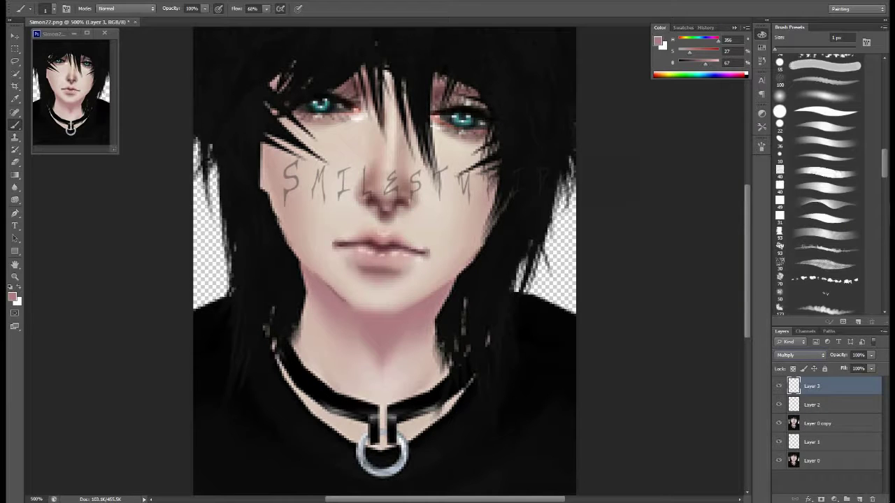
left_click_drag(404, 309, 464, 270)
left_click_drag(404, 310, 395, 312)
Set Layer 2 to Multiply and shade under the jaw and chin
scroll(385, 258, "down", 3)
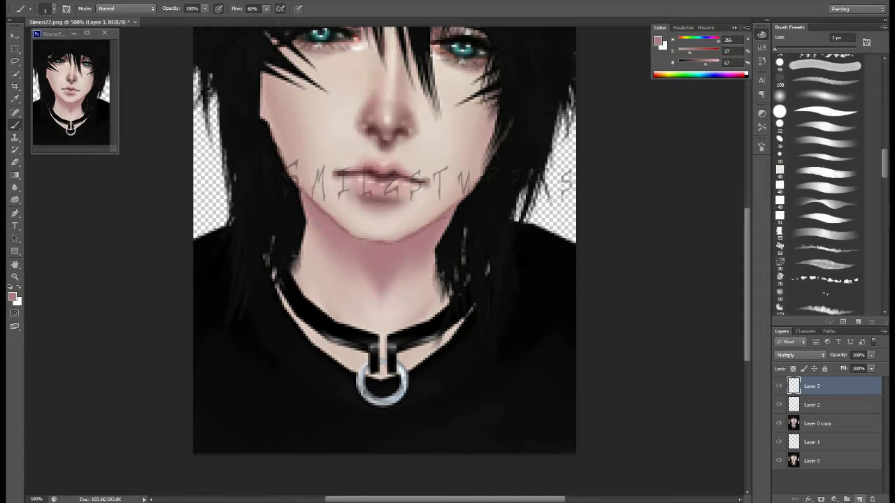
left_click(811, 405)
left_click(800, 355)
left_click(797, 186)
mouse_move(308, 202)
left_mouse_down()
mouse_move(349, 248)
mouse_move(416, 248)
left_mouse_up()
left_click_drag(329, 227, 398, 250)
left_click_drag(311, 203, 391, 251)
Darken the neck under the chin and add thin neck lines down to the collar
left_click_drag(432, 230, 404, 246)
left_click_drag(452, 213, 398, 260)
left_click_drag(349, 214, 320, 241)
mouse_move(455, 203)
left_mouse_down()
mouse_move(357, 278)
mouse_move(384, 310)
left_mouse_up()
left_click_drag(420, 246, 389, 316)
left_click_drag(442, 225, 419, 323)
left_click_drag(316, 219, 344, 321)
left_click_drag(339, 244, 363, 317)
left_click_drag(427, 285, 426, 300)
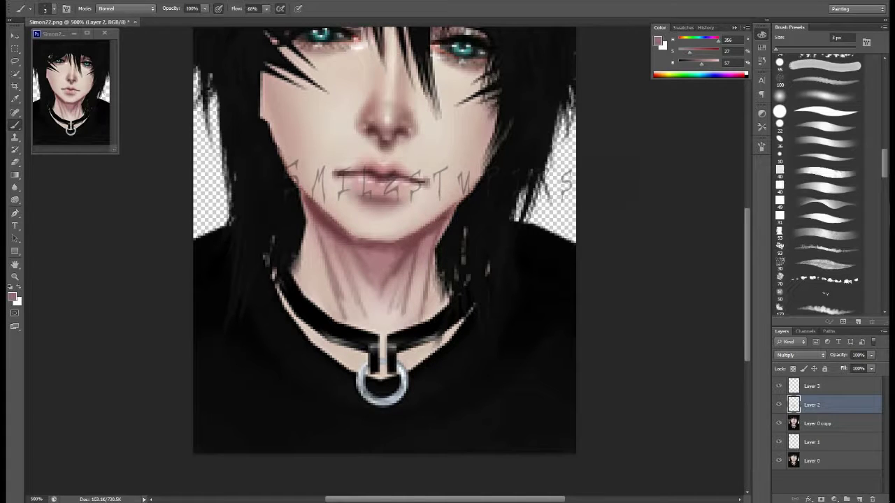
Merge the shading into Layer 0 copy and blur the neck streaks with a 3 px brush
key("r")
key("ctrl+e")
key("bracketright")
left_click_drag(309, 205, 320, 245)
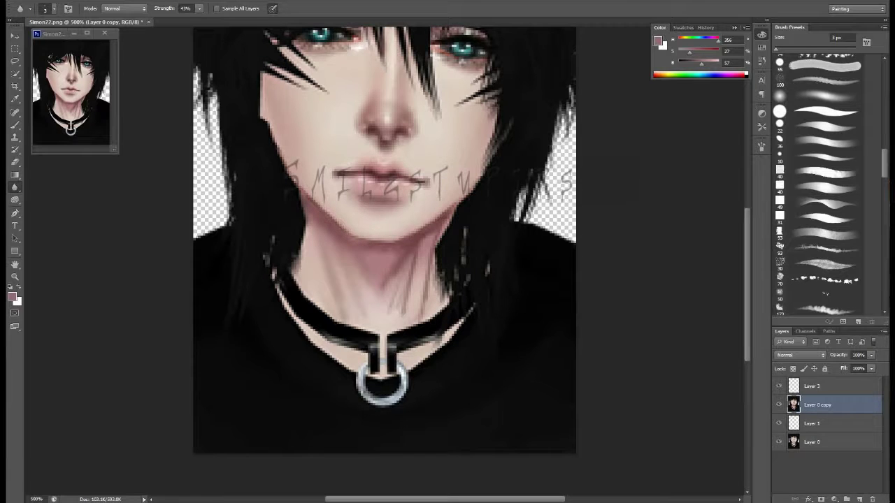
mouse_move(440, 225)
left_mouse_down()
mouse_move(444, 245)
mouse_move(410, 291)
left_mouse_up()
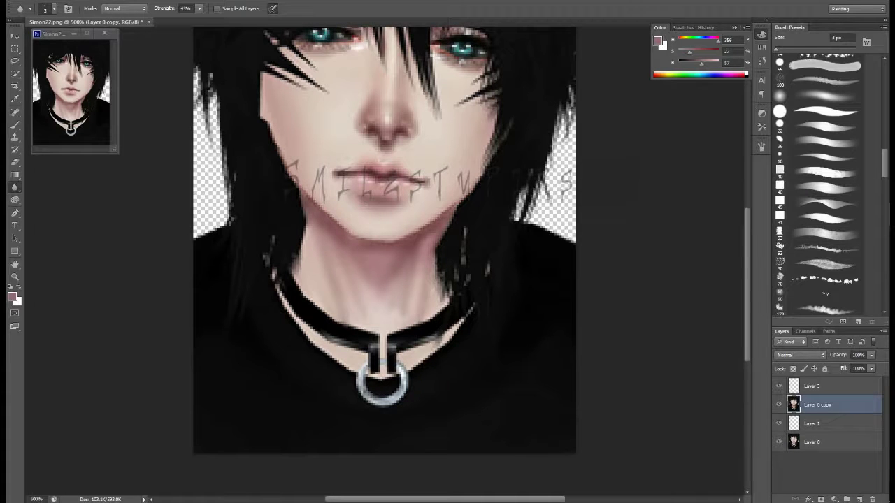
On a new Multiply Layer 4, paint shadows across both sides of the neck
key("b")
left_click(858, 499)
left_click(800, 354)
left_click(797, 143)
left_click_drag(311, 216, 342, 311)
left_click_drag(325, 231, 372, 328)
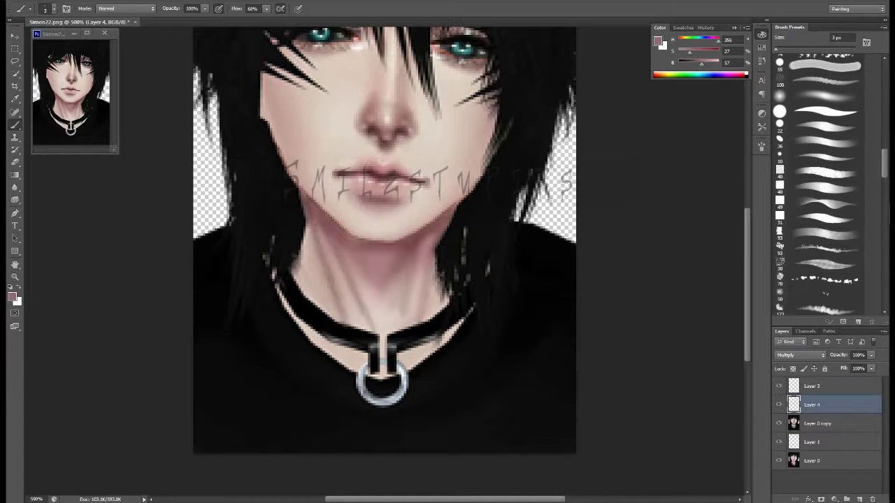
left_click_drag(423, 235, 409, 325)
left_click_drag(428, 252, 388, 308)
left_click_drag(325, 220, 378, 308)
left_click_drag(343, 248, 406, 280)
left_click_drag(419, 227, 315, 322)
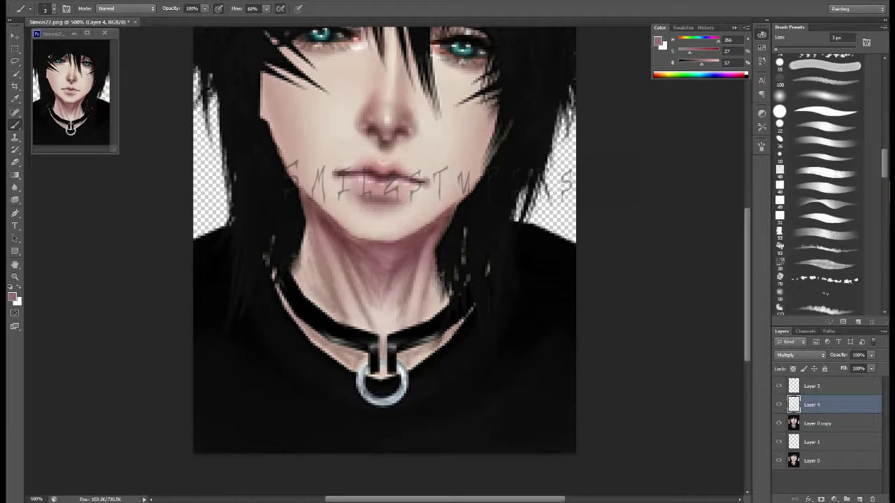
Shade the neck beside the choker edges and along the jaw with dark strokes
left_click_drag(311, 259, 336, 314)
left_click_drag(444, 276, 423, 320)
left_click_drag(325, 278, 350, 326)
left_click_drag(444, 338, 383, 377)
left_click_drag(276, 287, 360, 367)
left_click_drag(318, 209, 307, 315)
left_click_drag(346, 262, 444, 217)
left_click_drag(423, 245, 385, 307)
mouse_move(448, 271)
left_mouse_down()
mouse_move(423, 318)
mouse_move(417, 362)
left_mouse_up()
Soften the neck and choker shading with a 6 px blur and merge Layer 4 down
key("r")
key("bracketright")
key("bracketright")
key("bracketright")
left_click_drag(345, 289, 277, 365)
left_click_drag(464, 319, 403, 369)
left_click_drag(434, 263, 447, 313)
left_click_drag(439, 218, 403, 315)
left_click_drag(320, 210, 342, 322)
left_click_drag(315, 245, 332, 300)
key("ctrl+e")
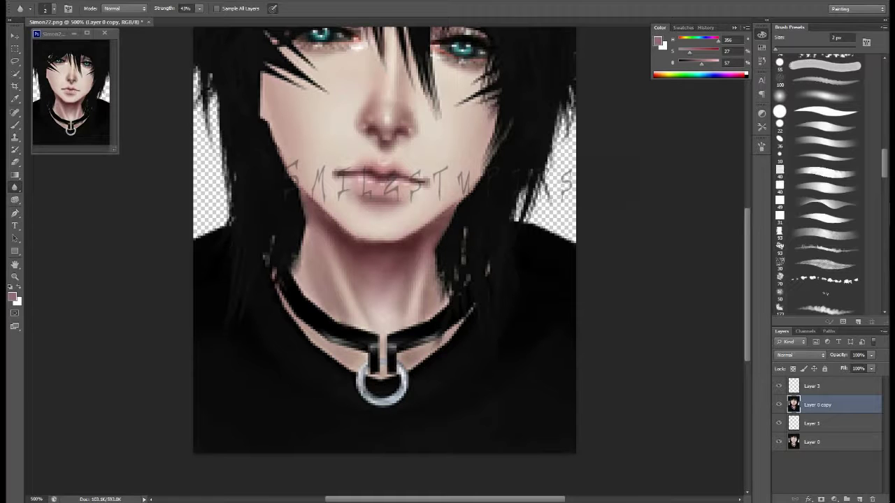
Paint white Screen-mode highlights on the neck tendon and jawline, then merge them down
left_click(858, 498)
key("b")
key("x")
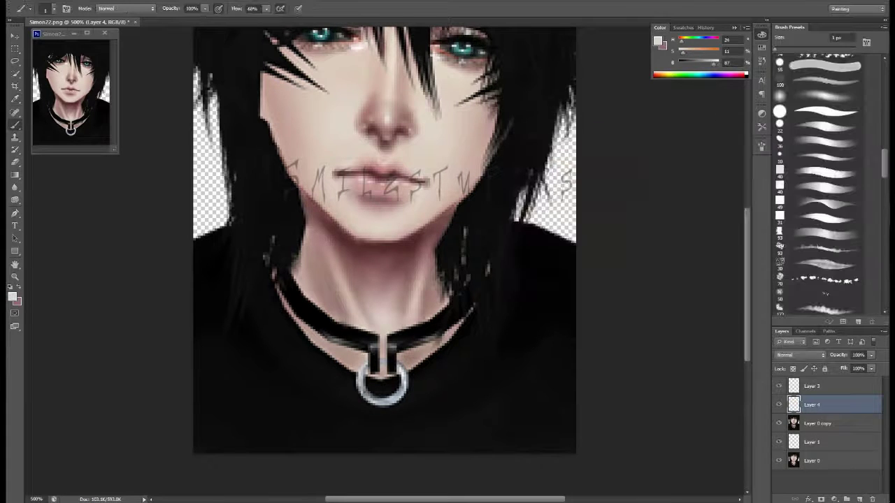
left_click_drag(330, 250, 344, 295)
left_click_drag(338, 221, 292, 169)
left_click_drag(433, 213, 461, 191)
left_click(800, 355)
left_click(796, 184)
left_click_drag(302, 180, 282, 153)
left_click_drag(315, 201, 483, 176)
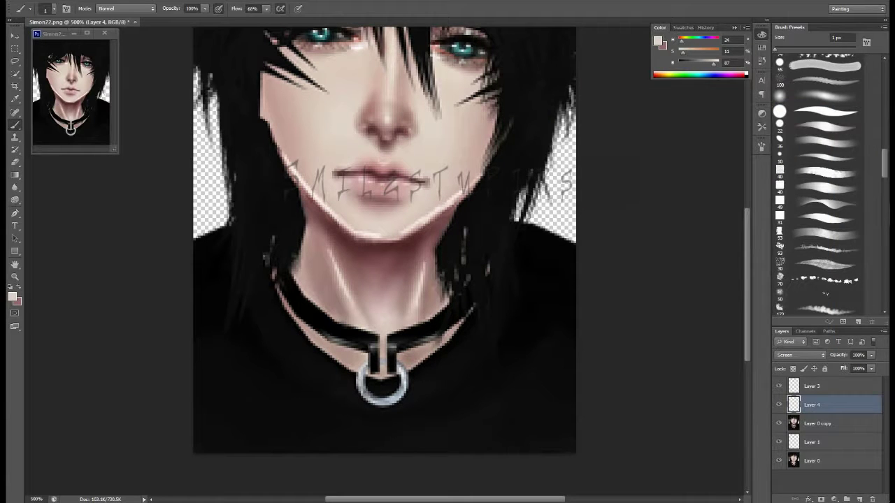
key("ctrl+e")
key("ctrl+e")
Smudge-blend the tones around the lips, right jawline and neck lines
left_click(15, 187)
left_click_drag(299, 179, 378, 238)
left_click_drag(428, 218, 467, 186)
left_click_drag(340, 259, 339, 295)
left_click_drag(420, 265, 421, 295)
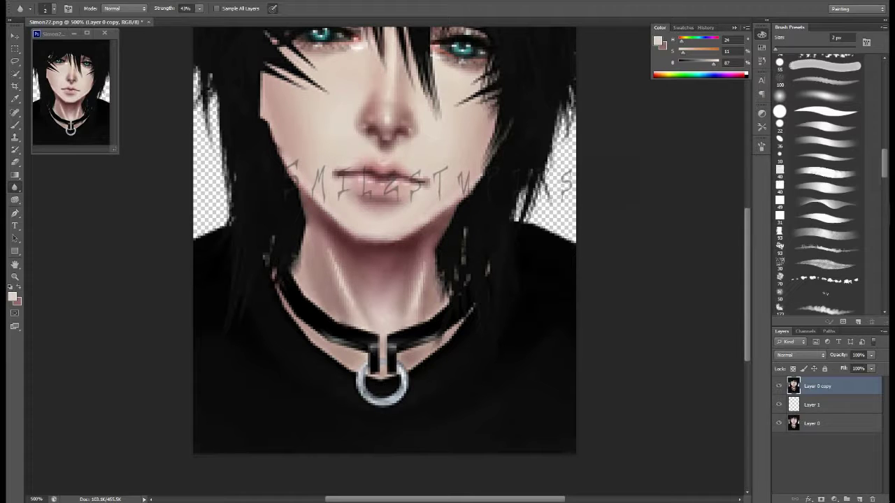
left_click_drag(307, 218, 301, 253)
On a new layer, paint thin 1 px white highlights on the choker and its ring
key("ctrl+shift+alt+n")
key("b")
key("bracketleft")
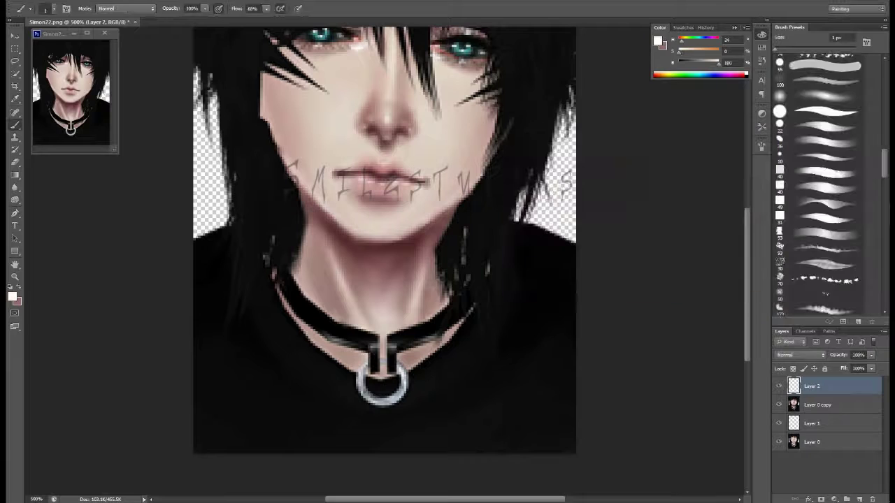
left_click_drag(316, 323, 376, 351)
left_click_drag(298, 299, 334, 331)
left_click_drag(388, 344, 436, 344)
mouse_move(362, 390)
left_mouse_down()
mouse_move(373, 401)
mouse_move(398, 399)
left_mouse_up()
left_click(658, 41)
left_click(520, 280)
left_click(743, 150)
Paint dark 2 px lines around the choker
scroll(384, 418, "up", 5)
scroll(385, 280, "down", 2)
scroll(385, 279, "down", 3)
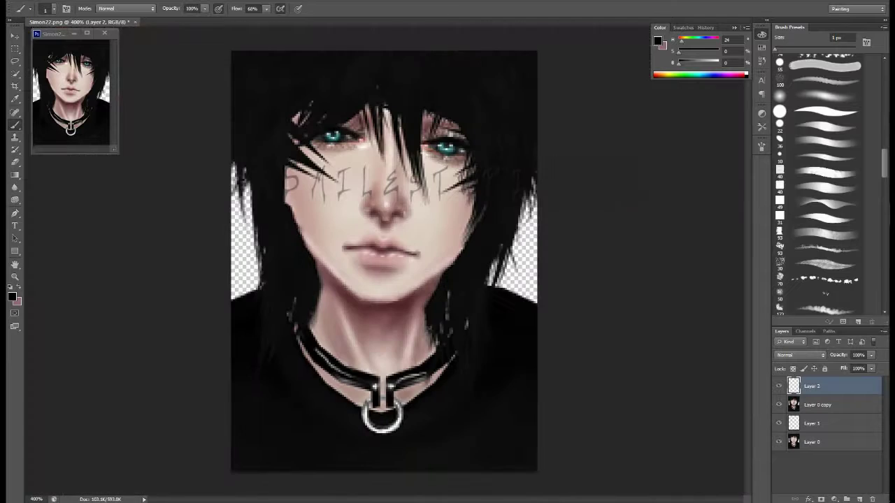
scroll(383, 264, "up", 1)
key("bracketright")
left_click_drag(296, 388, 368, 429)
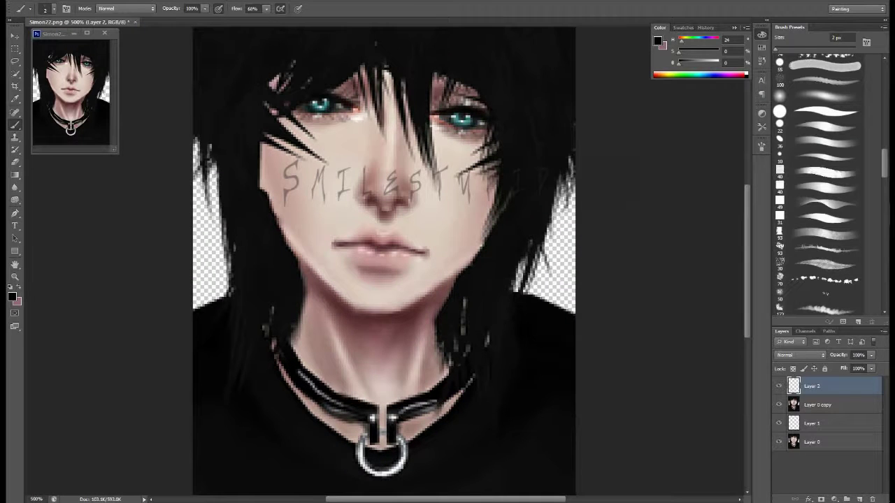
left_click_drag(396, 396, 455, 437)
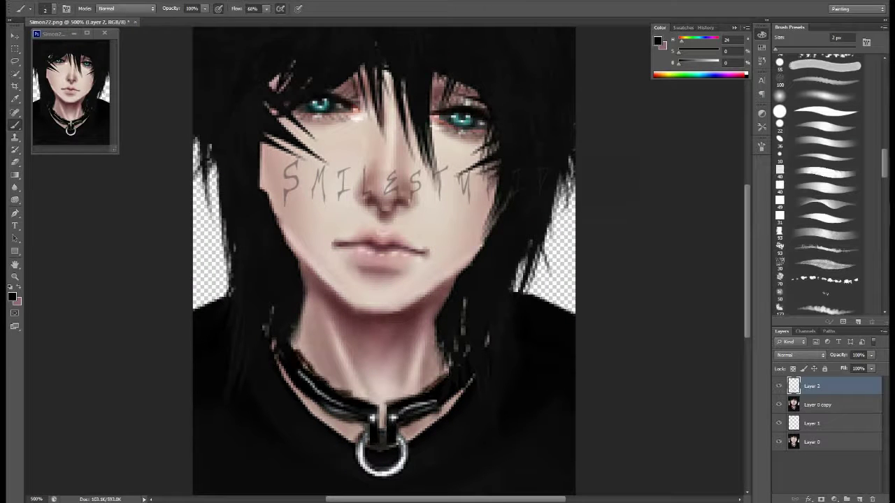
Try Overlay blending with lowered fill, then revert to Normal and discard the dark strokes
key("shift+alt+o")
key("shift+7")
key("shift+5")
key("r")
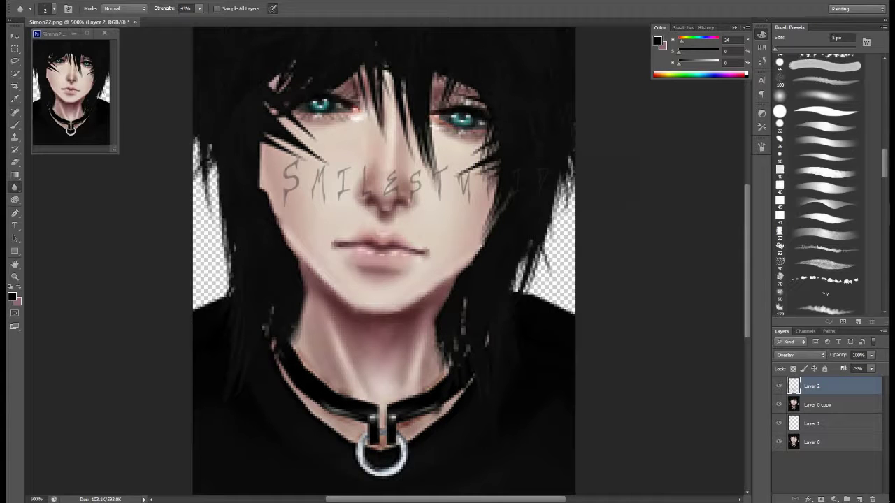
left_click(801, 354)
left_click(797, 107)
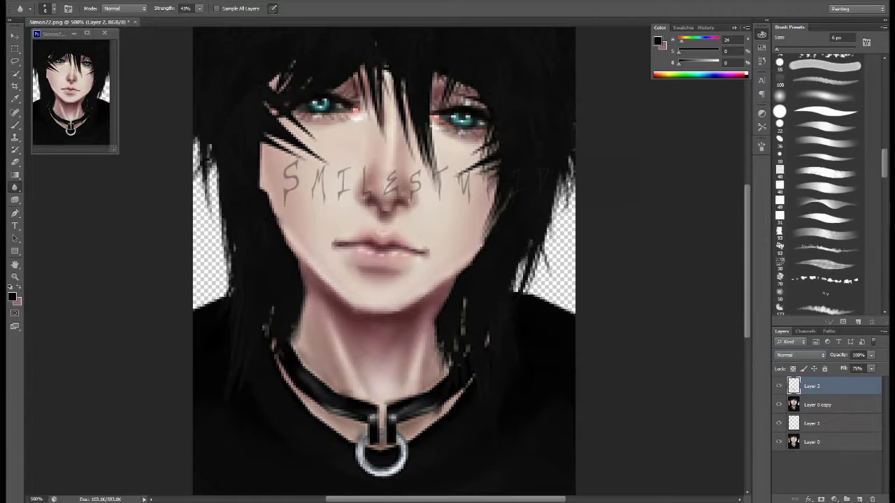
left_click(800, 355)
key("Escape")
key("Delete")
Paint white highlights on the choker band, ring and sides, then soften them with Blur
key("b")
key("x")
left_click_drag(366, 462, 400, 471)
left_click_drag(362, 444, 367, 467)
left_click_drag(325, 408, 355, 415)
left_click_drag(407, 414, 440, 404)
left_click_drag(297, 372, 312, 387)
left_click_drag(439, 397, 450, 387)
key("r")
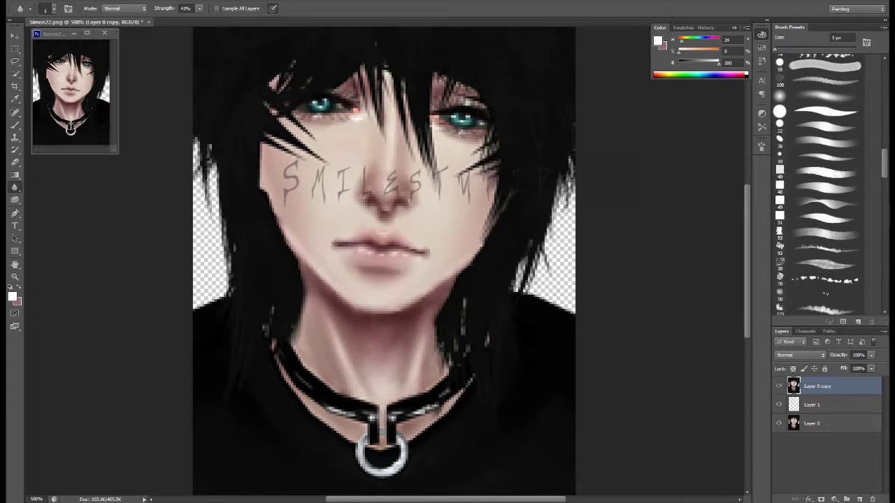
left_click_drag(327, 412, 358, 414)
left_click_drag(414, 413, 440, 407)
left_click_drag(364, 447, 405, 473)
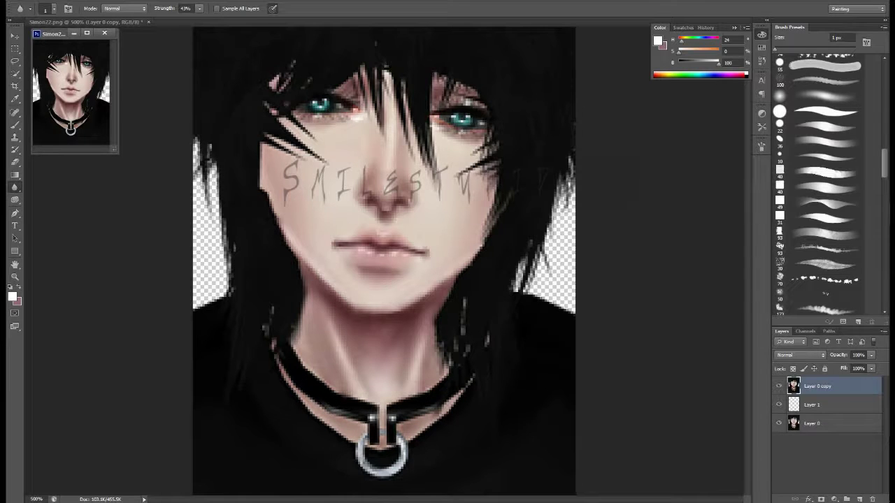
On a new Multiply layer, darken the choker band and ring with black strokes
left_click(857, 499)
key("b")
left_click_drag(363, 440, 402, 471)
key("shift+alt+m")
left_click_drag(397, 420, 431, 427)
mouse_move(366, 420)
left_mouse_down()
mouse_move(342, 431)
mouse_move(404, 472)
left_mouse_up()
mouse_move(364, 434)
left_mouse_down()
mouse_move(400, 440)
mouse_move(376, 470)
mouse_move(362, 441)
left_mouse_up()
key("r")
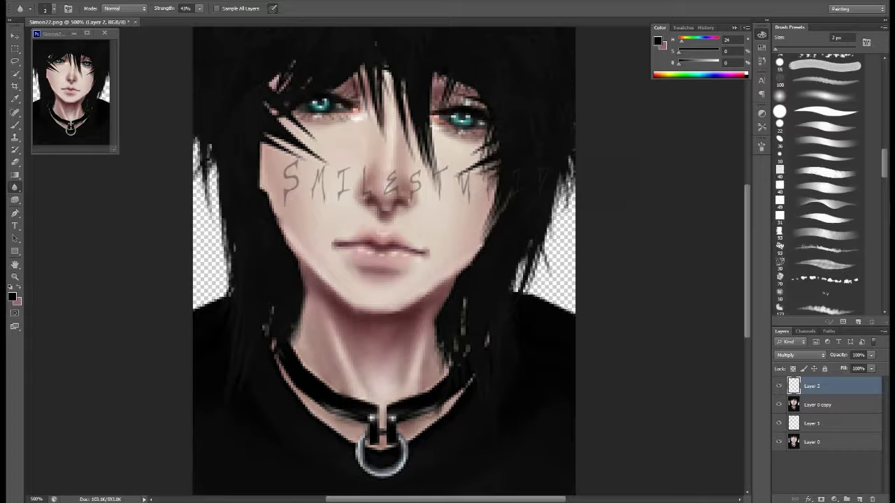
key("ctrl+shift+alt+n")
key("b")
key("x")
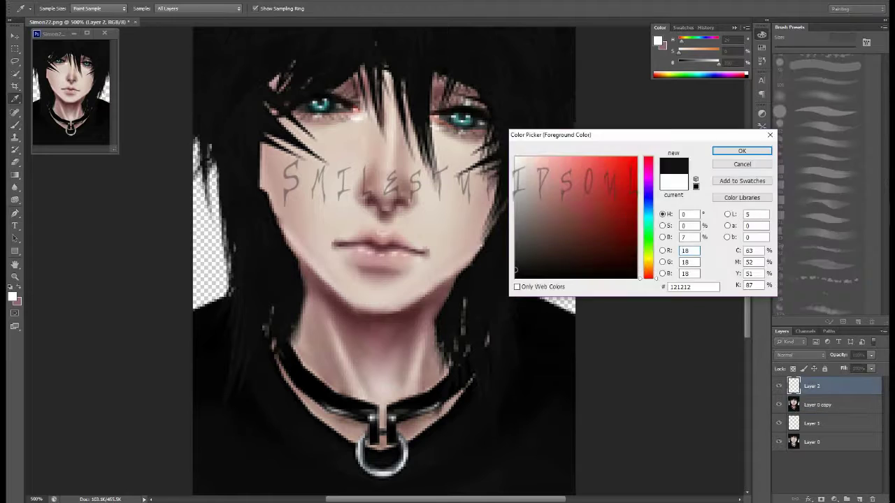
Paint thin near-black strands down the centre, the left side of the face, the left jaw and the neck
left_click_drag(424, 180, 450, 252)
left_click_drag(380, 134, 386, 200)
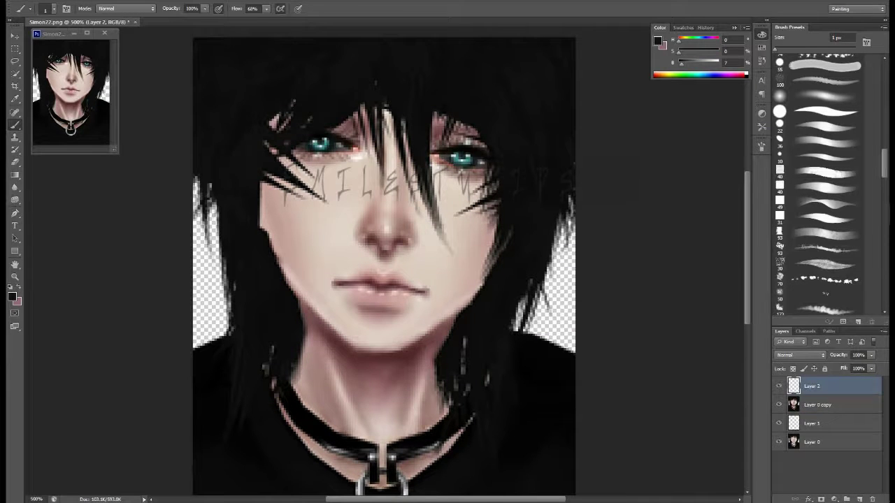
left_click_drag(308, 320, 294, 390)
left_click_drag(223, 225, 214, 329)
left_click_drag(219, 209, 205, 263)
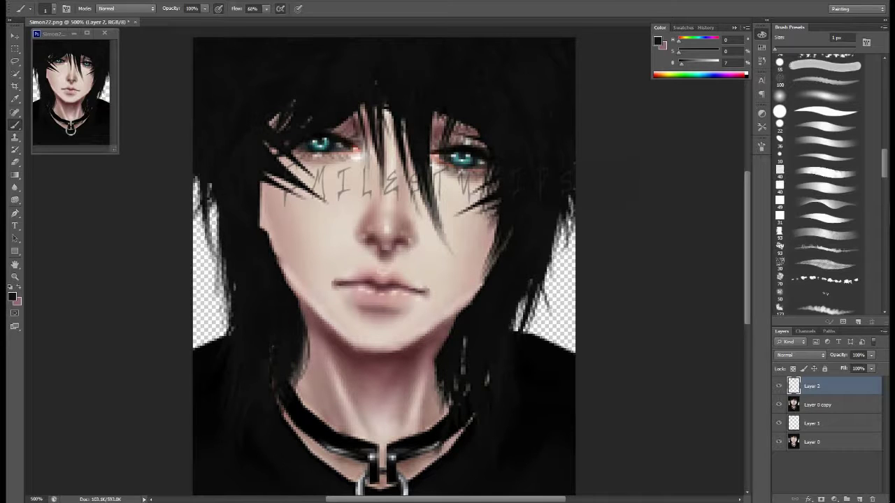
left_click_drag(308, 323, 292, 395)
left_click_drag(456, 315, 447, 452)
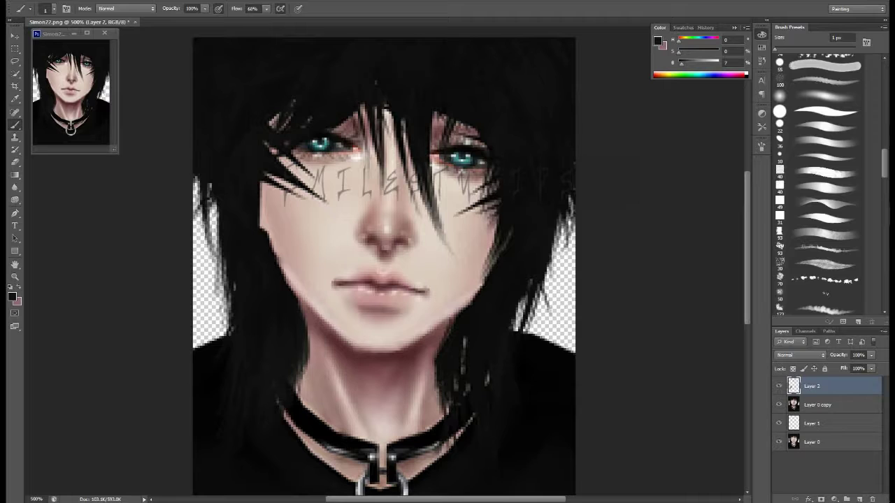
Fill the empty area right of the face with dark hair and add strands across both cheeks
left_click_drag(569, 217, 561, 276)
left_click_drag(559, 236, 555, 283)
left_click_drag(547, 275, 528, 334)
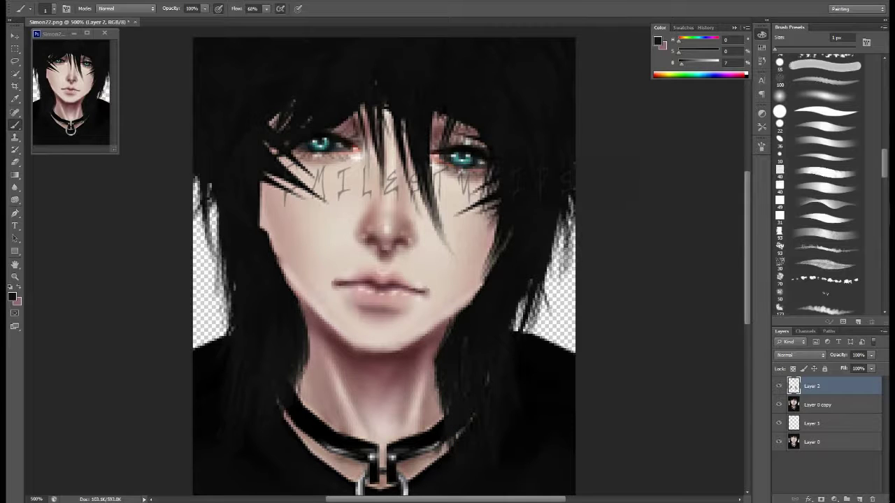
left_click_drag(386, 110, 376, 158)
mouse_move(284, 161)
left_mouse_down()
mouse_move(335, 208)
mouse_move(333, 200)
left_mouse_up()
left_click_drag(483, 182, 454, 222)
left_click_drag(483, 159, 476, 183)
left_click_drag(281, 181, 265, 269)
left_click_drag(494, 239, 474, 295)
left_click_drag(281, 181, 310, 199)
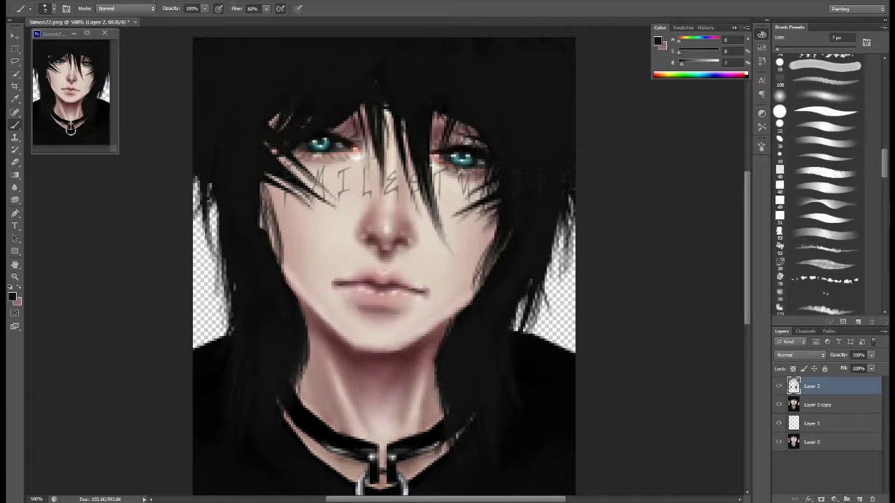
Add dark strands near the right eye, across the cheeks and over the forehead, undoing the last stroke
left_click_drag(445, 137, 442, 189)
left_click_drag(445, 113, 432, 168)
left_click_drag(484, 180, 459, 222)
left_click_drag(483, 206, 468, 234)
mouse_move(301, 175)
left_mouse_down()
mouse_move(270, 194)
mouse_move(266, 217)
left_mouse_up()
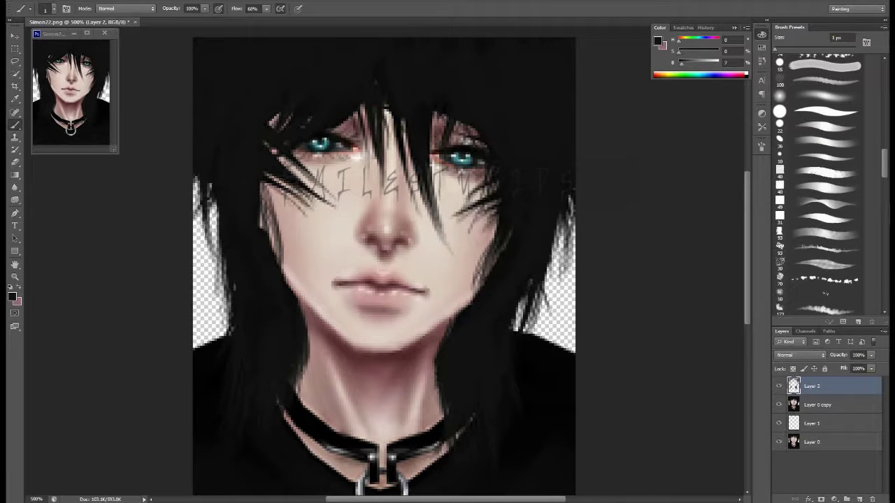
left_click_drag(376, 107, 359, 160)
left_click_drag(324, 151, 302, 161)
left_click_drag(326, 138, 298, 158)
key("ctrl+z")
key("ctrl+shift+alt+n")
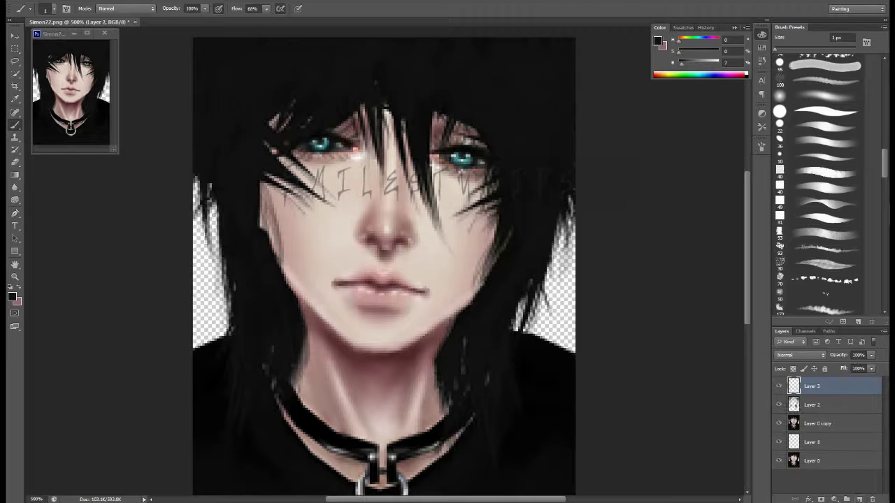
Paint light highlight strands through the lower hair on both sides of the face on Layer 3
left_click_drag(489, 316, 478, 401)
left_click_drag(495, 329, 467, 391)
left_click_drag(292, 313, 285, 369)
left_click_drag(274, 300, 263, 395)
left_click_drag(259, 277, 251, 367)
left_click_drag(242, 180, 235, 316)
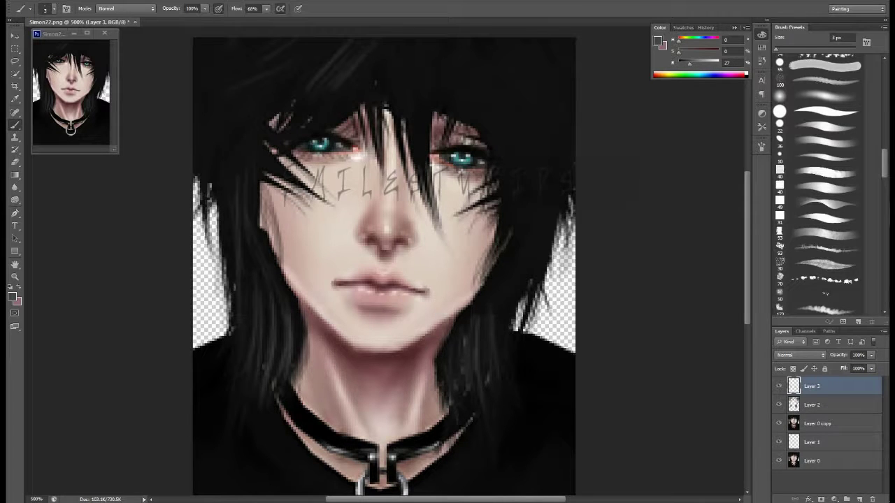
Add light strands to the upper-right hair and lower Layer 3's Fill to fade them
left_click_drag(418, 83, 413, 133)
left_click_drag(481, 61, 463, 118)
left_click_drag(573, 52, 545, 112)
left_click_drag(555, 67, 516, 157)
left_click_drag(514, 105, 502, 223)
left_click_drag(506, 299, 498, 314)
left_click_drag(520, 244, 473, 357)
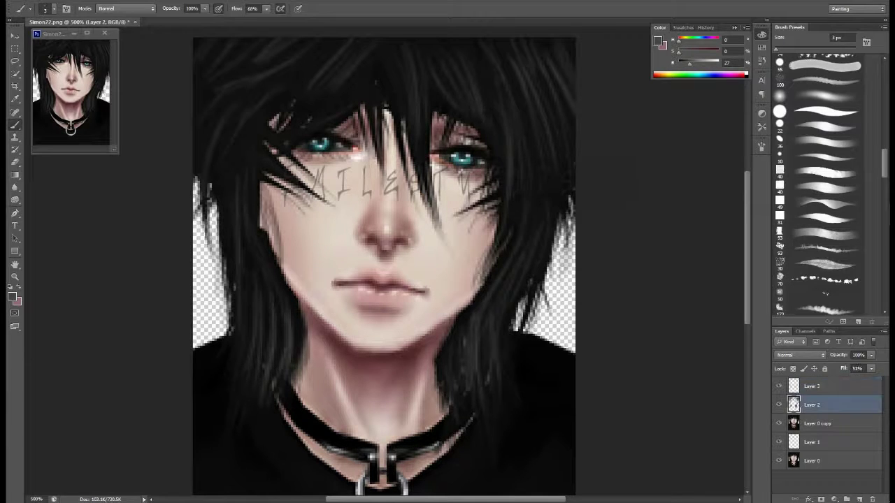
left_click_drag(871, 369, 855, 378)
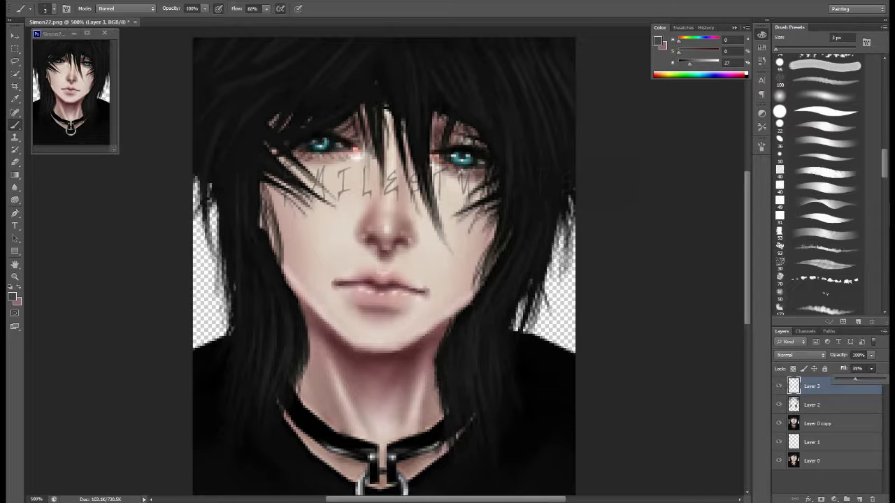
On a new Layer 4, paint lighter grey strands through the upper hair, undoing the upper-left stroke
key("ctrl+shift+alt+n")
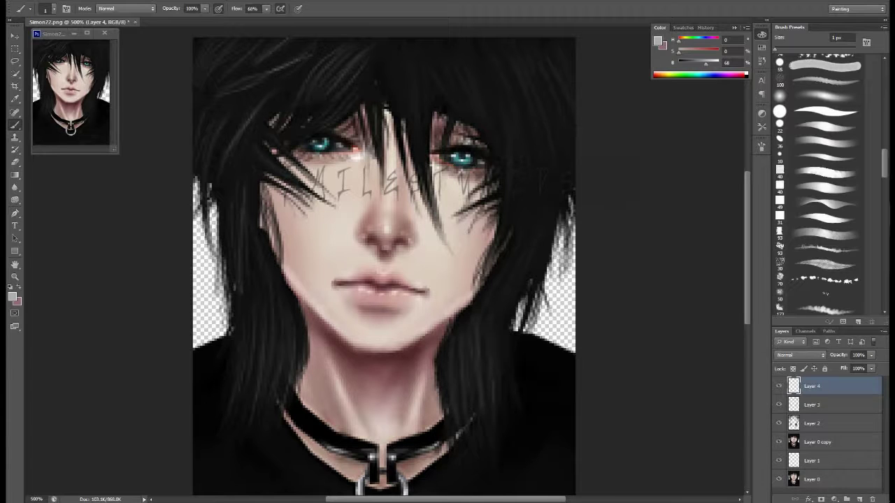
left_click_drag(422, 59, 424, 166)
left_click_drag(476, 53, 458, 117)
left_click_drag(521, 64, 508, 193)
left_click_drag(563, 67, 538, 176)
left_click_drag(572, 59, 551, 123)
left_click_drag(241, 102, 216, 174)
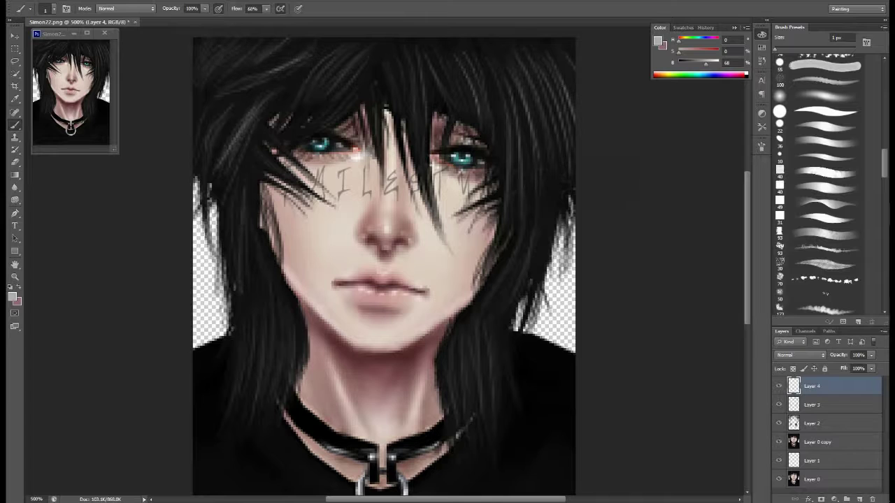
key("ctrl+z")
key("ctrl+shift+alt+n")
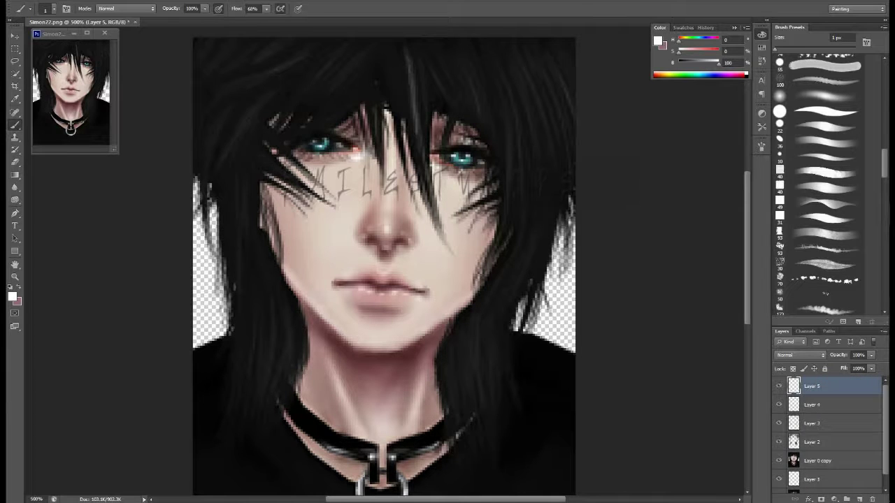
Paint white strands on Layer 5 across the upper-right, lower-right and left hair
left_click_drag(419, 50, 409, 175)
left_click_drag(448, 62, 458, 125)
left_click_drag(482, 70, 500, 189)
left_click_drag(521, 62, 521, 238)
left_click_drag(563, 54, 541, 210)
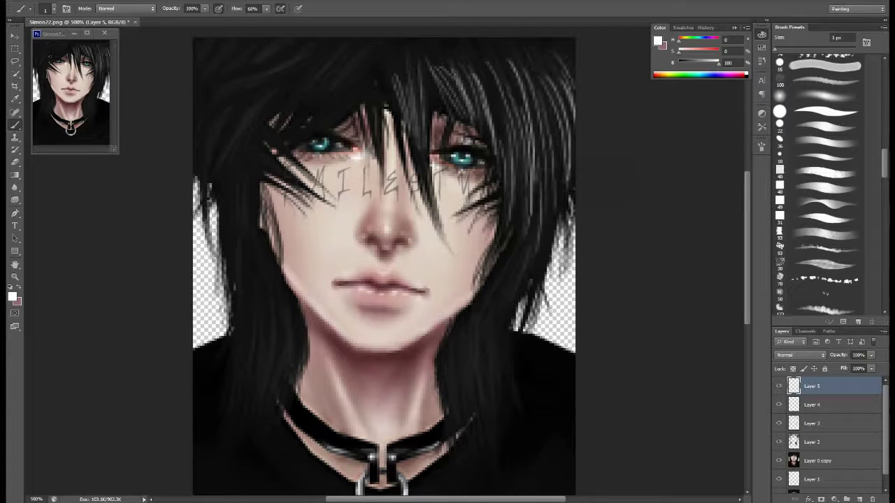
left_click_drag(524, 242, 500, 395)
left_click_drag(489, 307, 472, 423)
left_click_drag(286, 288, 265, 393)
left_click_drag(259, 316, 244, 414)
left_click_drag(242, 175, 231, 290)
left_click_drag(262, 101, 215, 175)
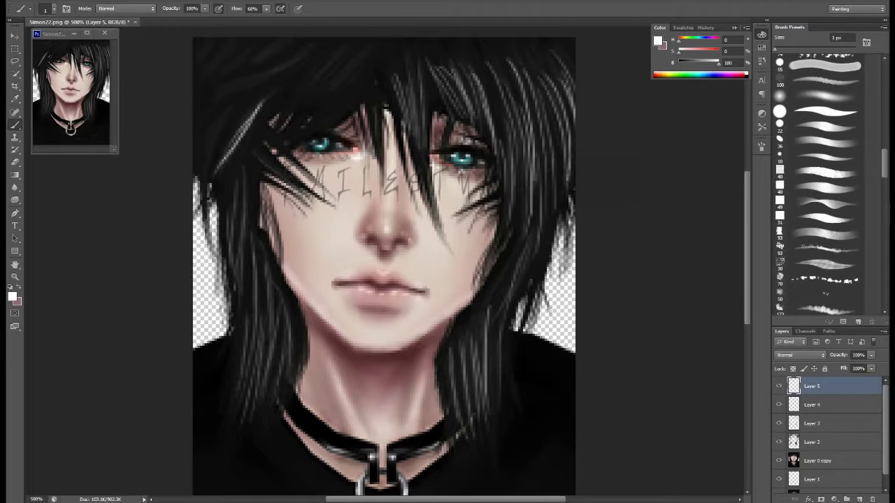
Add more white strands along the top-left, top-centre and upper-right hair
left_click_drag(350, 58, 300, 125)
mouse_move(285, 74)
left_mouse_down()
mouse_move(221, 94)
mouse_move(240, 88)
left_mouse_up()
left_click_drag(247, 103, 207, 171)
left_click_drag(280, 39, 209, 84)
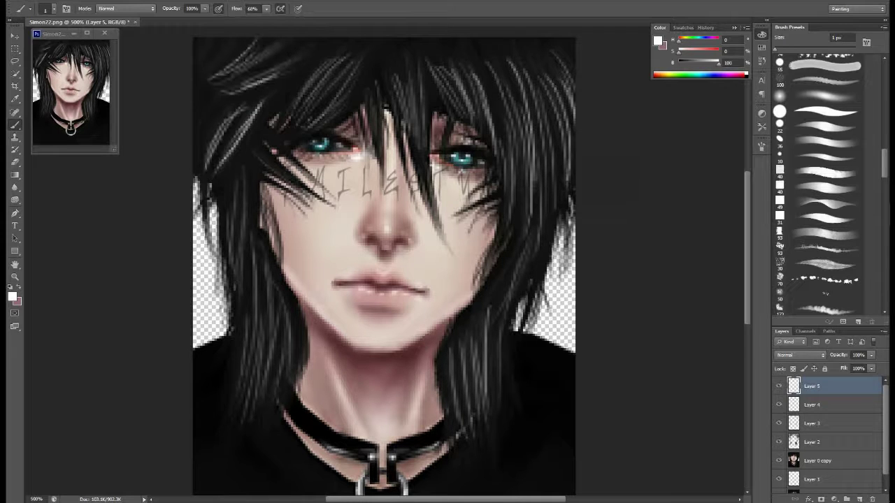
left_click_drag(244, 39, 202, 78)
left_click_drag(217, 91, 196, 143)
left_click_drag(524, 52, 492, 133)
left_click_drag(416, 49, 411, 133)
left_click_drag(475, 40, 443, 86)
left_click_drag(570, 38, 492, 79)
Set Layer 5 to Screen blending at 41% Fill, adding one faint strand in the left hair
left_click(800, 355)
left_click(797, 176)
left_click_drag(843, 368, 803, 368)
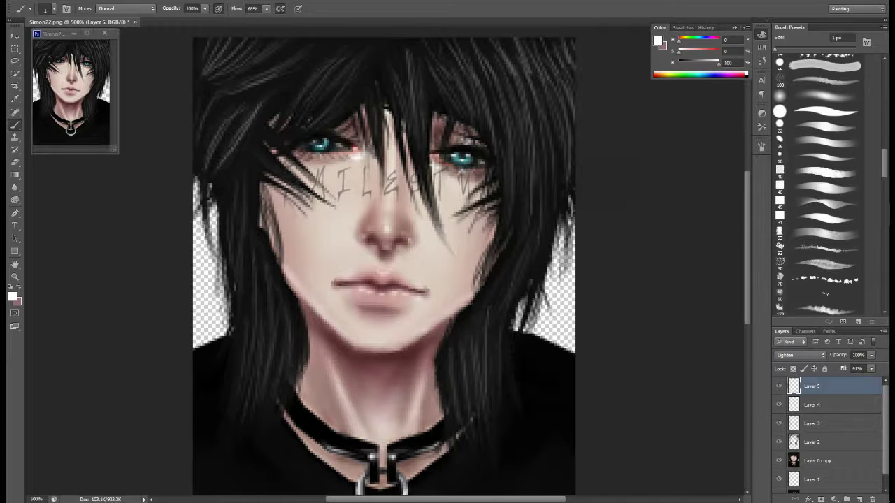
left_click_drag(260, 118, 232, 182)
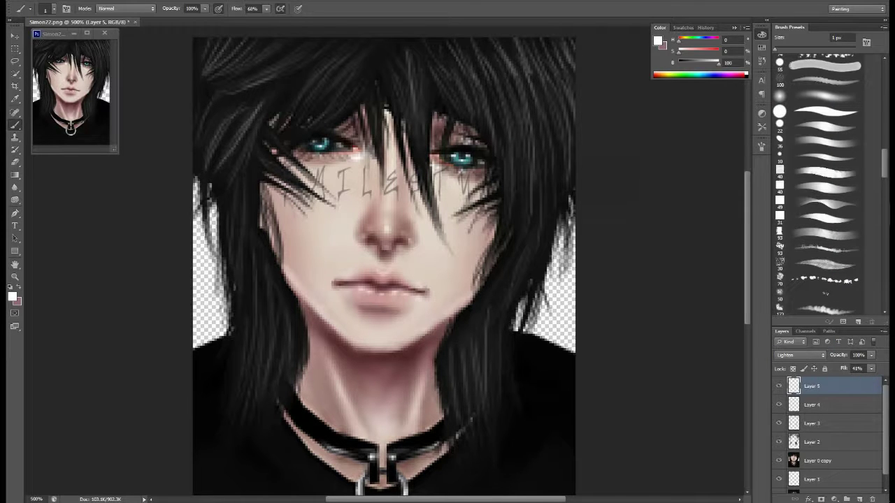
left_click(800, 355)
left_click(797, 329)
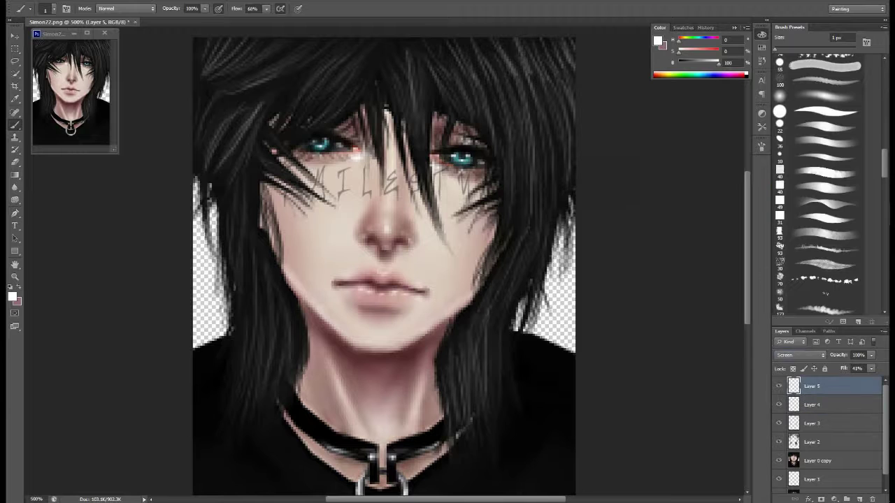
Add a new Multiply Layer 6 and move it to the top of the layer stack
key("ctrl+shift+n")
left_click(373, 179, "alt")
key("bracketright")
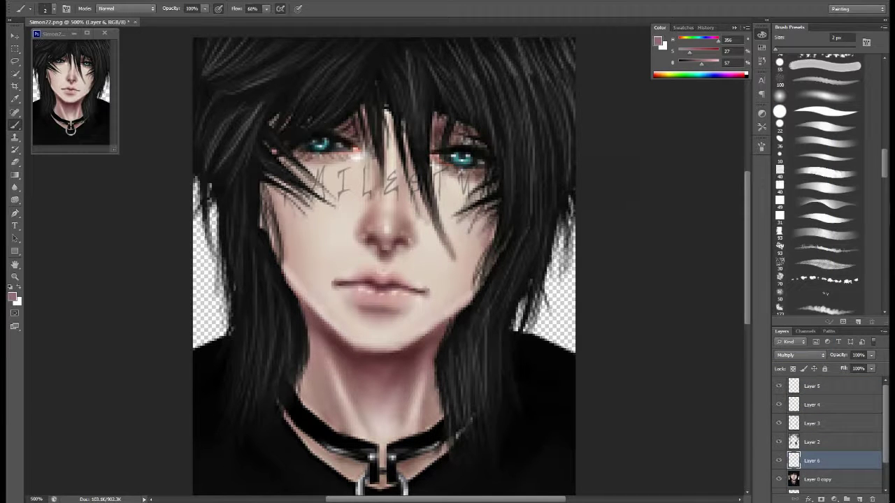
left_click(15, 187)
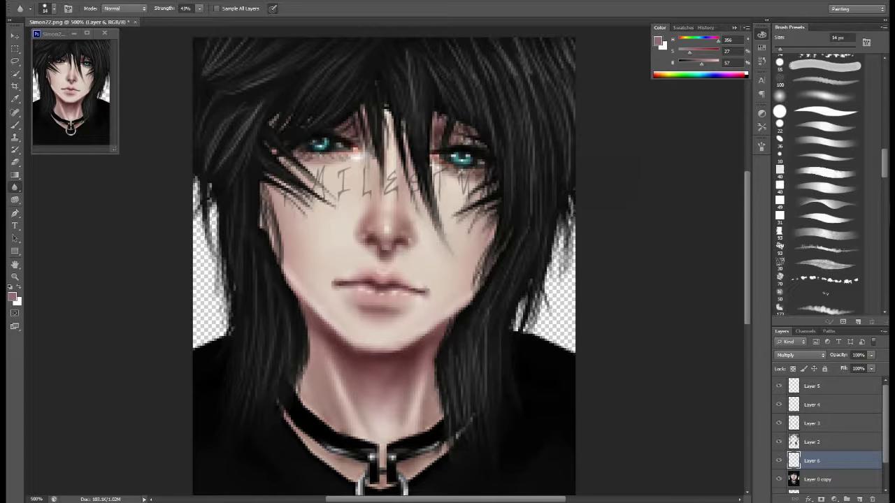
left_click_drag(811, 460, 811, 383)
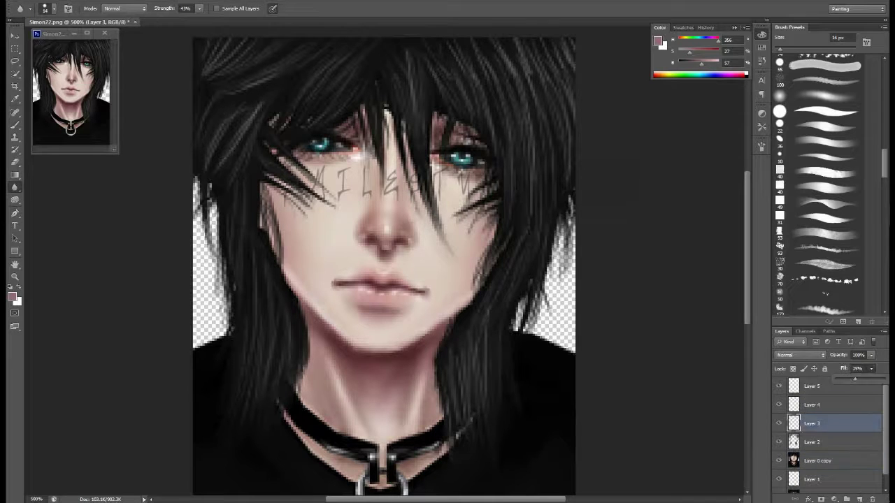
Paint white zigzag strokes across the top and sides of the hair on Layer 6
key("b")
key("x")
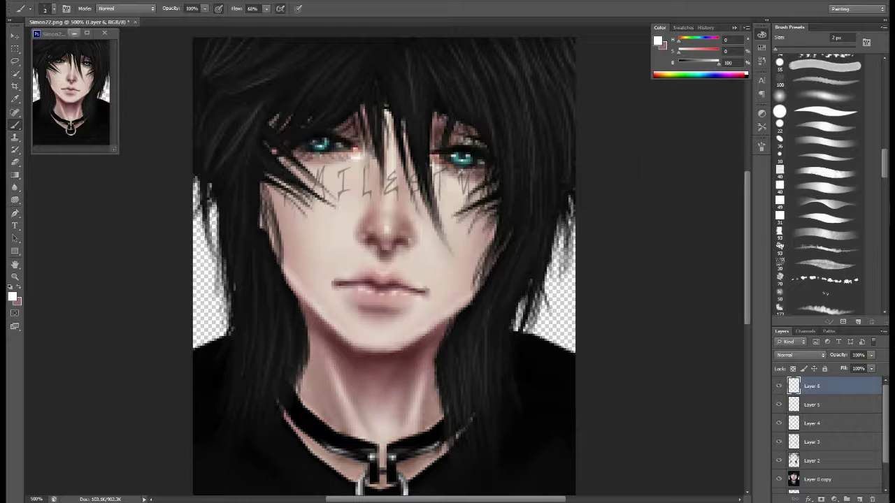
left_click_drag(297, 98, 348, 81)
left_click_drag(455, 105, 573, 84)
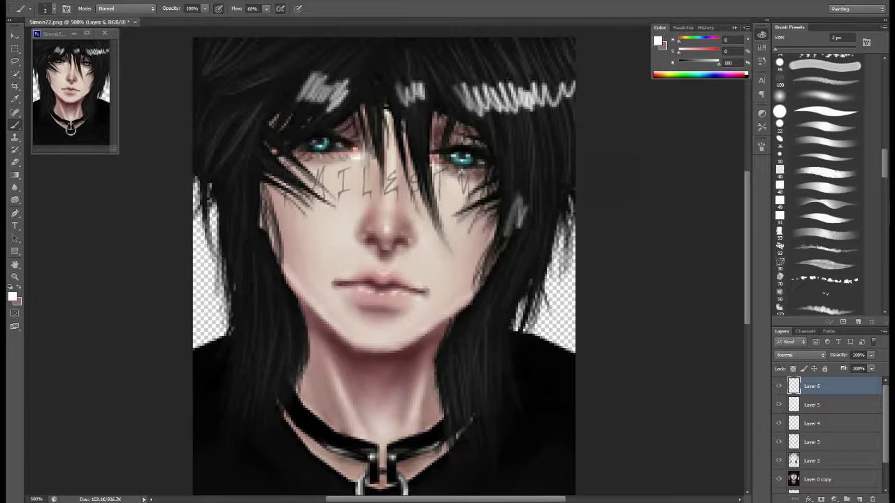
left_click_drag(503, 230, 553, 203)
left_click_drag(210, 63, 270, 66)
left_click_drag(231, 294, 283, 325)
left_click_drag(453, 370, 500, 343)
Set Layer 6 to Screen and smudge the zigzag strokes into glossy hair highlights
left_click_drag(15, 187, 49, 206)
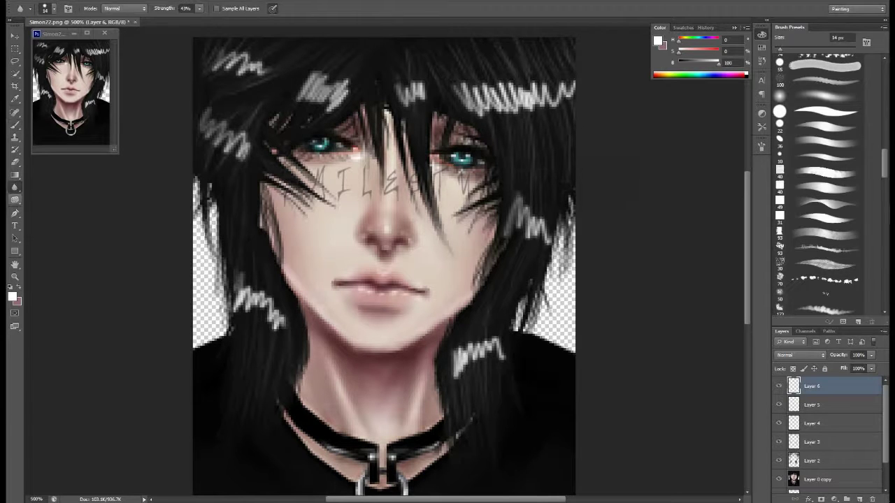
left_click(801, 355)
left_click(782, 185)
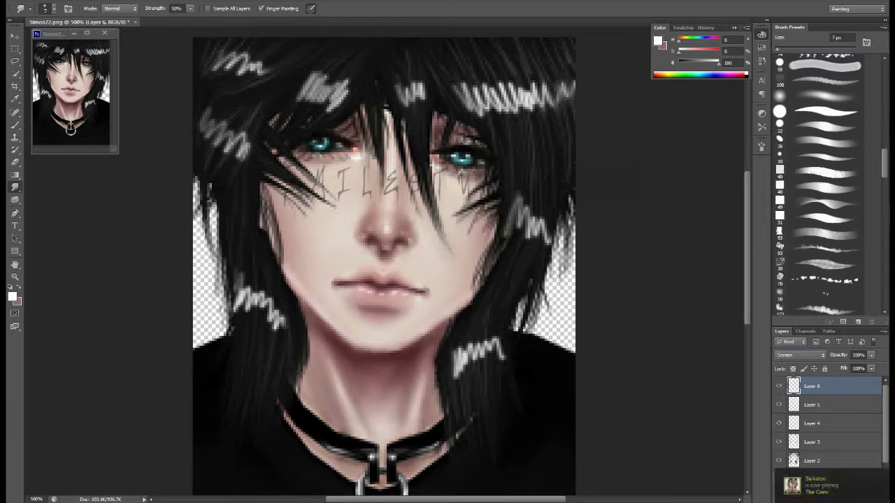
left_click_drag(475, 84, 559, 98)
left_click_drag(531, 209, 520, 245)
mouse_move(493, 329)
left_mouse_down()
mouse_move(489, 367)
mouse_move(461, 385)
left_mouse_up()
mouse_move(280, 293)
left_mouse_down()
mouse_move(258, 342)
mouse_move(238, 287)
left_mouse_up()
mouse_move(224, 158)
left_mouse_down()
mouse_move(248, 63)
mouse_move(265, 53)
left_mouse_up()
left_click_drag(297, 115, 349, 73)
left_click_drag(405, 105, 517, 77)
Lower Layer 6's Fill to about 23% and reduce Layer 5's Fill to 62%
left_click(15, 187)
left_click(53, 185)
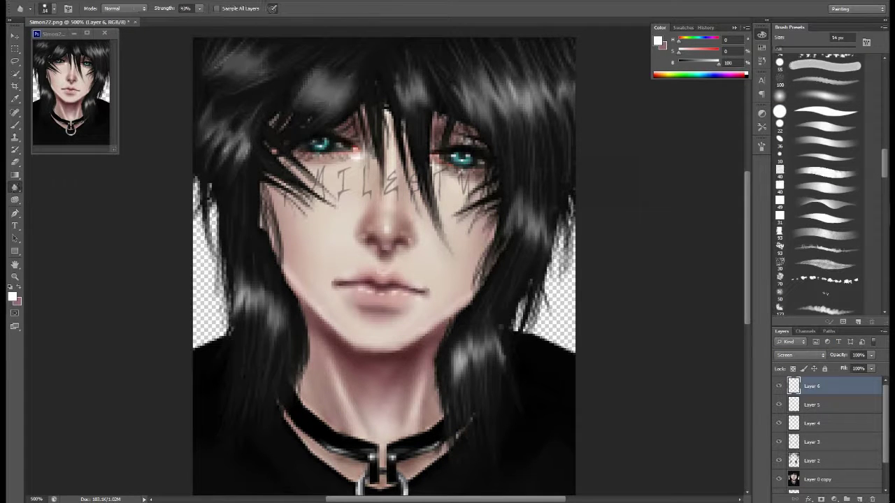
left_click(871, 369)
left_click_drag(874, 378, 832, 378)
left_click(815, 405)
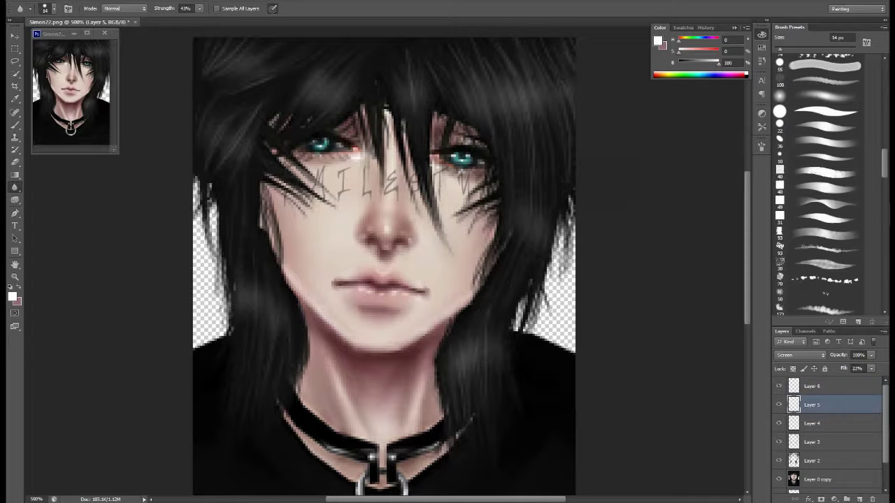
left_click(871, 368)
left_click_drag(853, 378, 849, 378)
Add Multiply Layer 7 for face shading with a pinkish colour and a soft 30 px brush
left_click(814, 479)
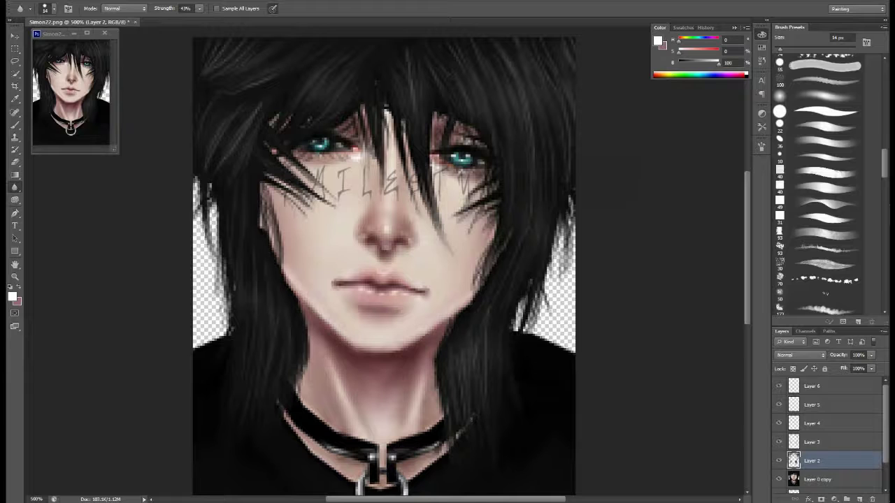
left_click(858, 499)
left_click(825, 264)
scroll(780, 246, "down", 2)
Paint pinkish-brown shading around the eyes, cheeks, nose and right jaw on Layer 7
scroll(779, 241, "down", 2)
scroll(780, 231, "down", 2)
scroll(779, 220, "down", 2)
key("b")
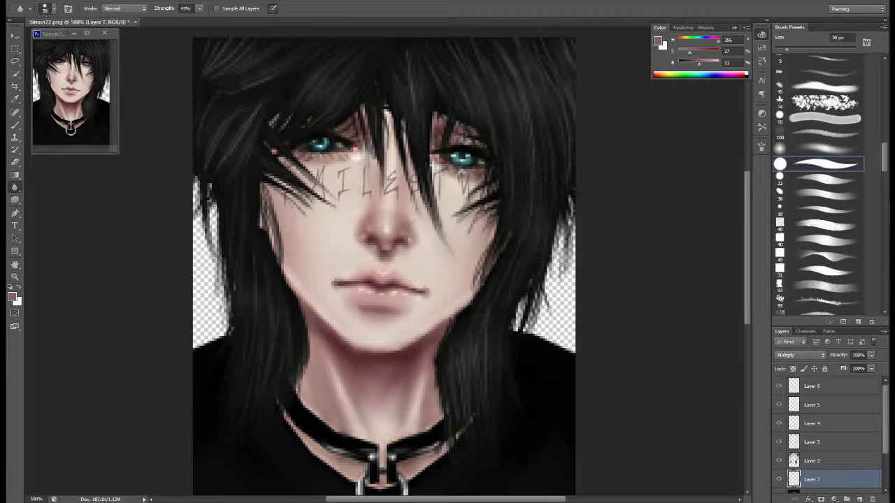
left_click_drag(273, 154, 342, 210)
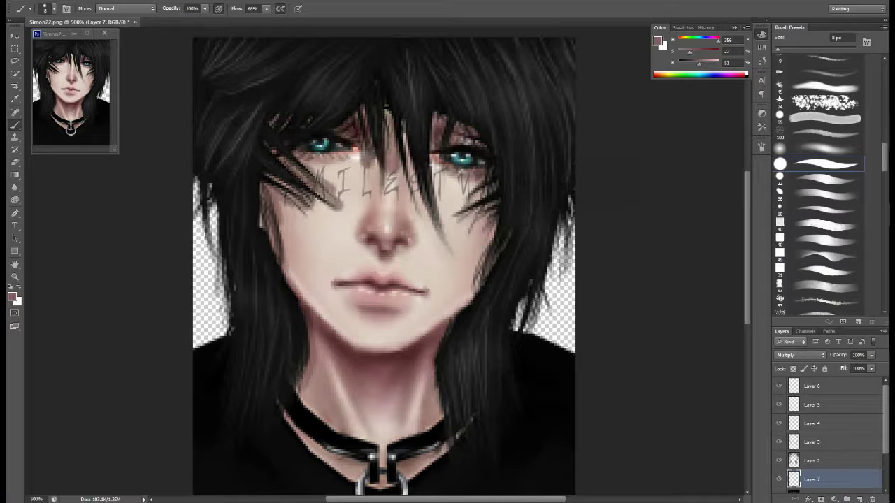
left_click_drag(433, 116, 482, 161)
left_click_drag(482, 196, 441, 413)
left_click_drag(462, 132, 391, 252)
left_click_drag(287, 154, 349, 199)
Undo stray shading strokes, then erase and blur the shading with an 18 px brush
key("ctrl+alt+z")
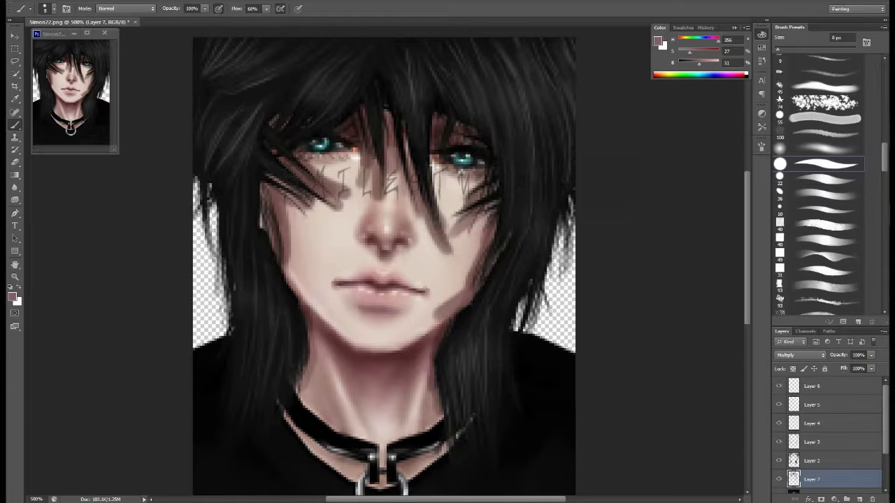
key("r")
key("ctrl+alt+z")
key("ctrl+alt+z")
key("ctrl+alt+z")
key("ctrl+alt+z")
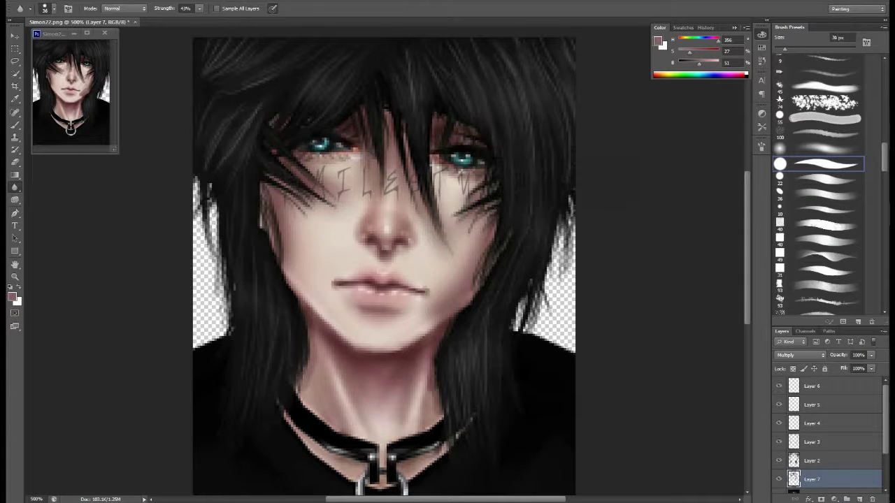
key("ctrl+shift+z")
key("ctrl+shift+z")
key("ctrl+shift+z")
key("ctrl+alt+z")
key("e")
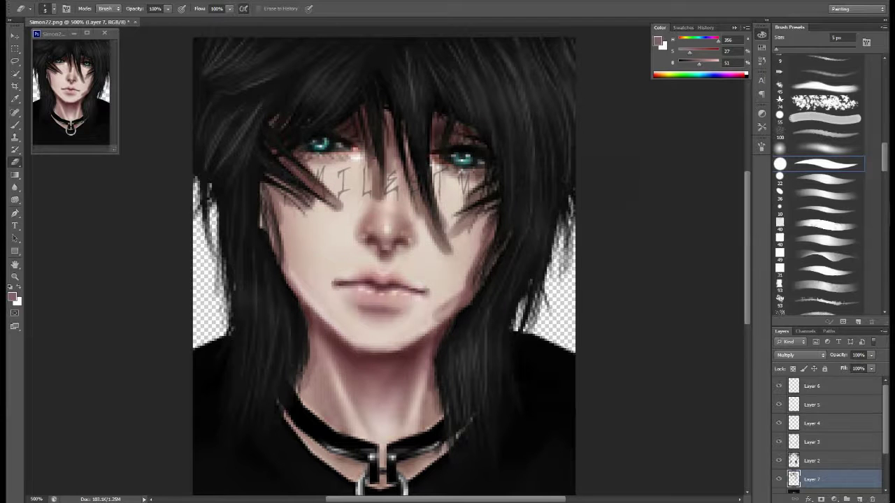
key("r")
key("ctrl+alt+z")
key("ctrl+alt+z")
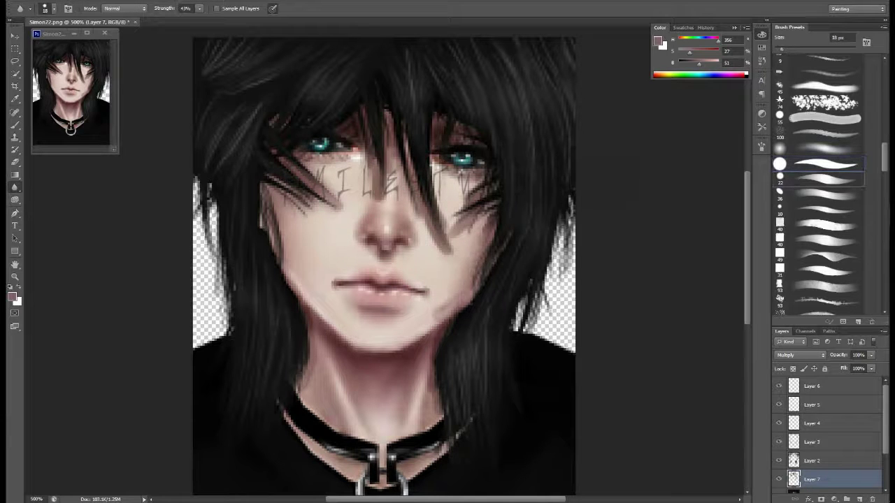
key("ctrl+alt+z")
key("ctrl+alt+z")
key("ctrl+alt+z")
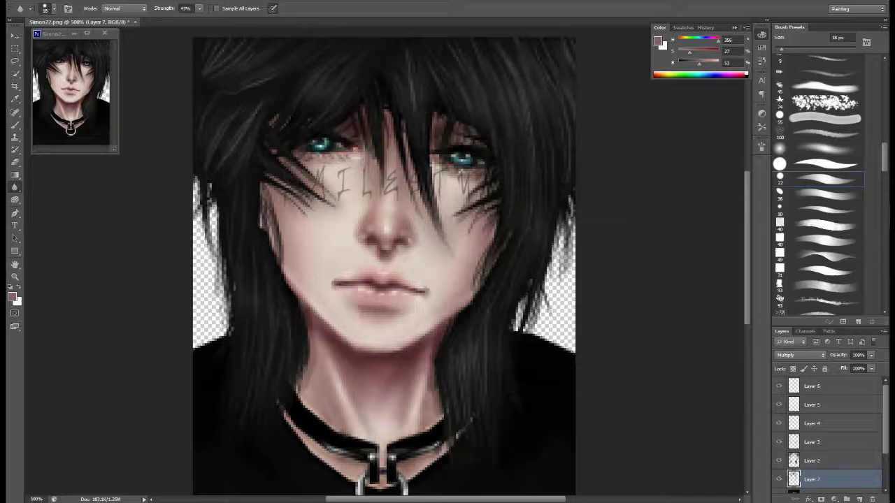
scroll(385, 266, "down", 3)
On a new layer above Layer 2, brush white highlight strokes across the black shirt
left_click(831, 460)
key("b")
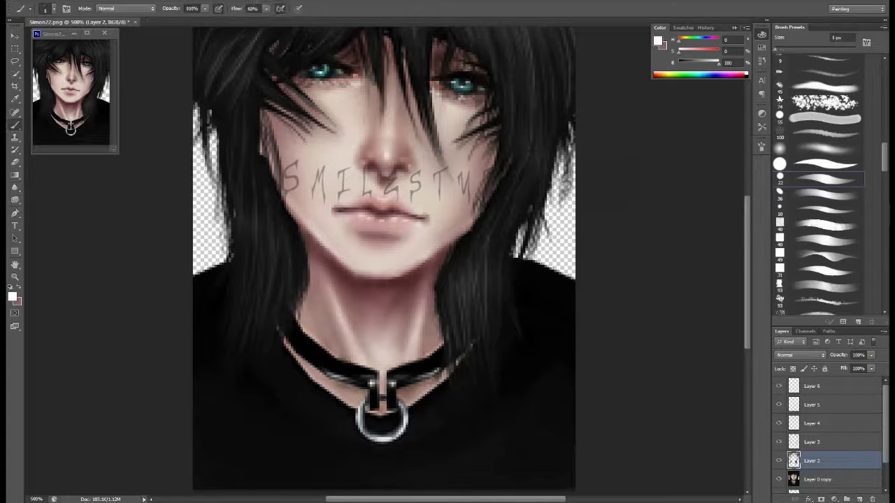
key("ctrl+shift+alt+n")
left_click_drag(276, 374, 316, 417)
left_click_drag(545, 374, 436, 464)
left_click_drag(202, 391, 302, 476)
scroll(385, 266, "down", 2)
left_click_drag(293, 365, 395, 405)
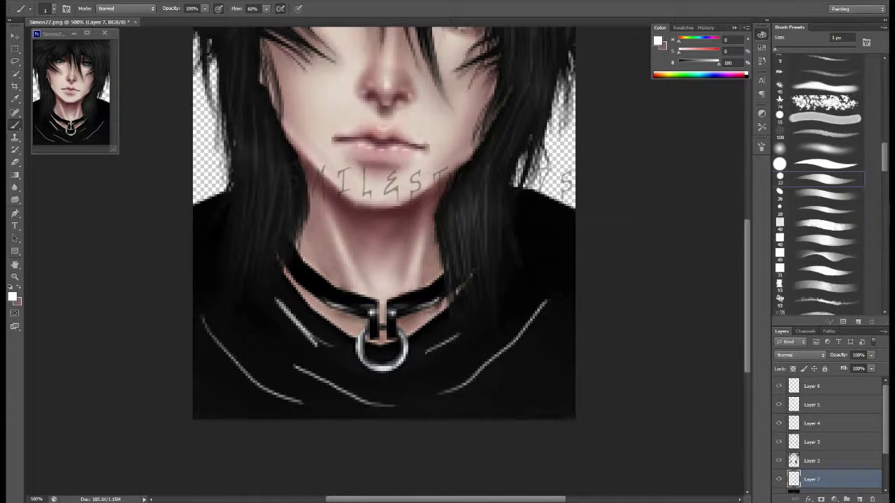
Blur the white shirt strokes into soft folds and lower that layer's Fill to 55%
key("r")
left_click_drag(203, 318, 302, 402)
left_click_drag(293, 364, 395, 405)
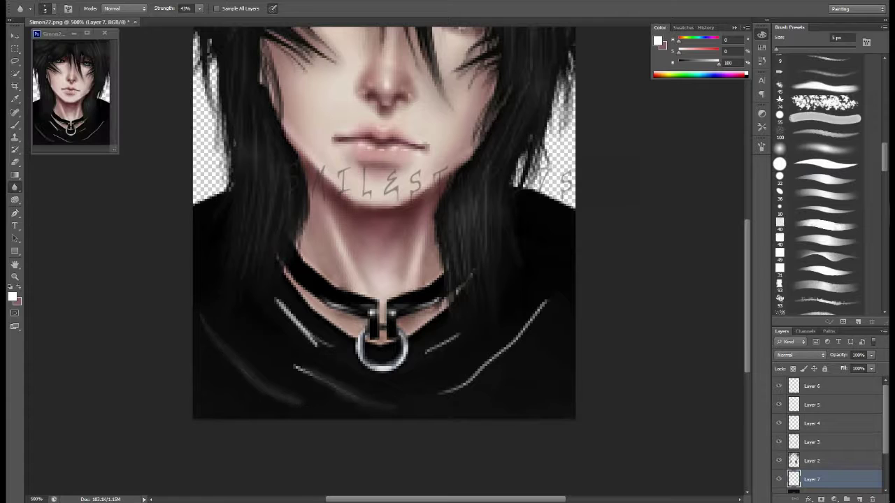
left_click_drag(276, 301, 332, 348)
left_click_drag(294, 363, 356, 400)
left_click_drag(458, 334, 426, 355)
left_click_drag(545, 300, 444, 395)
left_click(871, 369)
left_click_drag(874, 378, 849, 378)
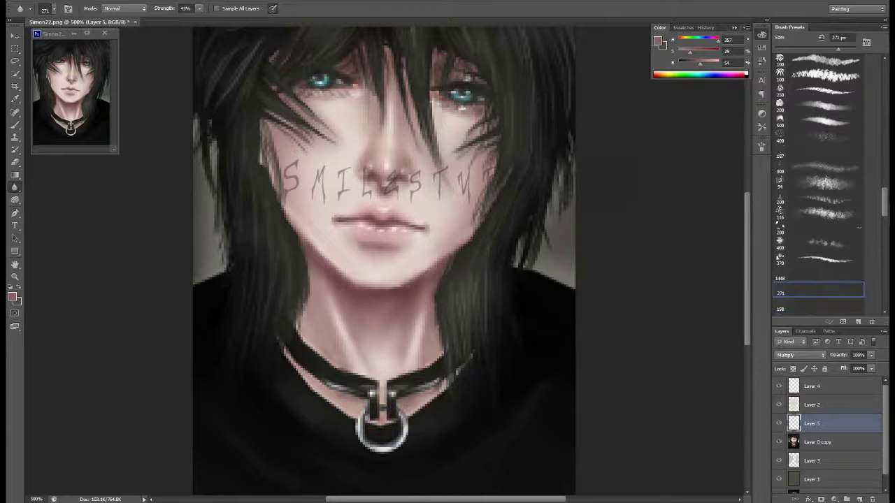
Reorder Layer 5 above Layer 2 and set a 12 px brush for lash detail
key("b")
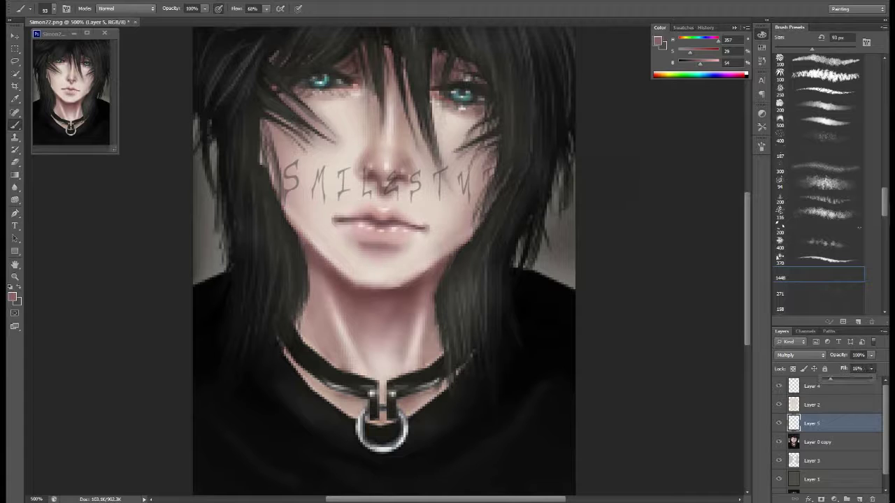
key("period")
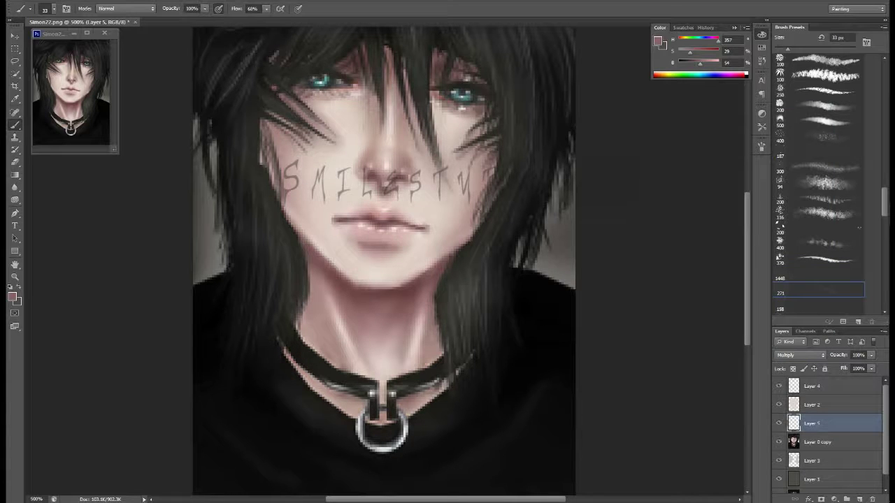
key("period")
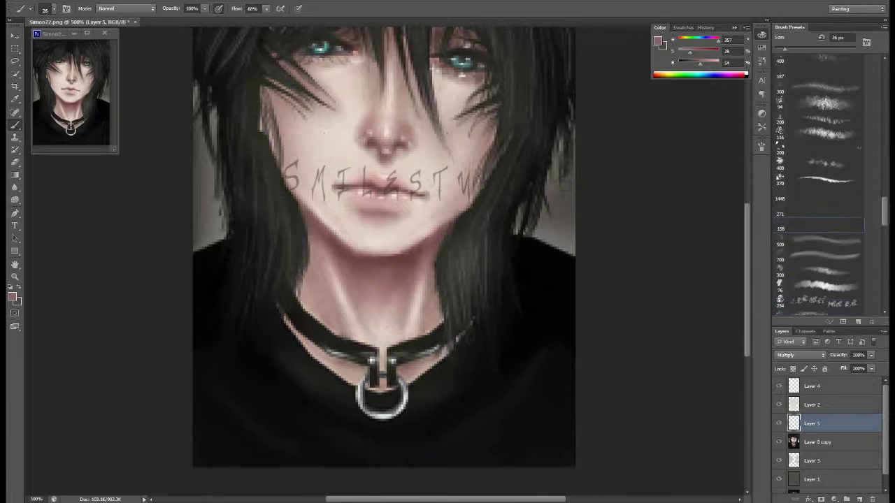
left_click_drag(811, 405, 811, 427)
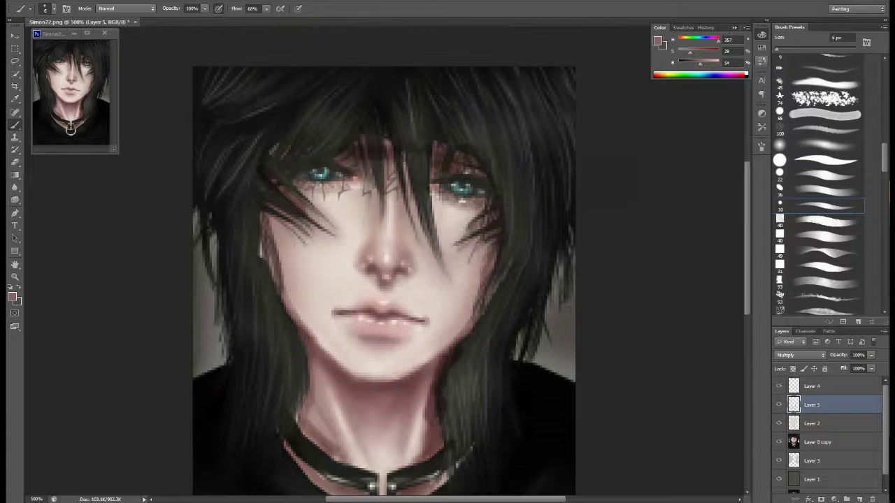
key("bracketright")
key("bracketright")
key("bracketright")
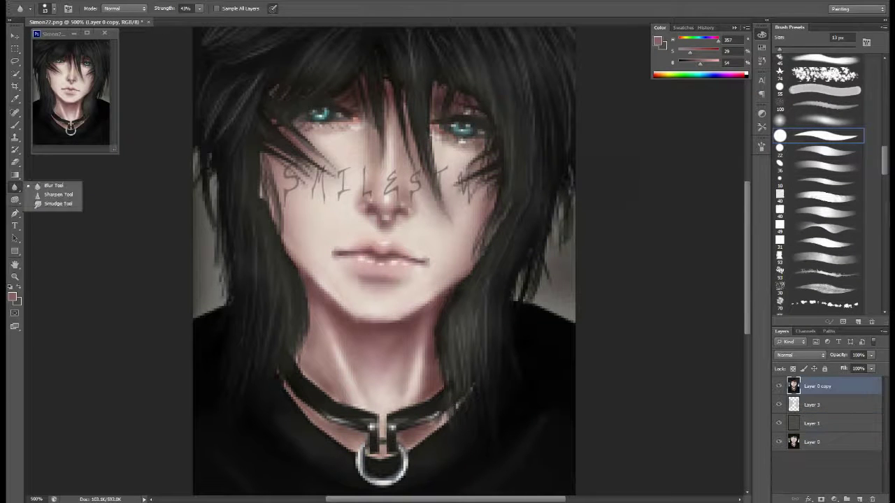
Sharpen the lips at 50% strength, then merge all visible layers into Layer 1
left_click(58, 194)
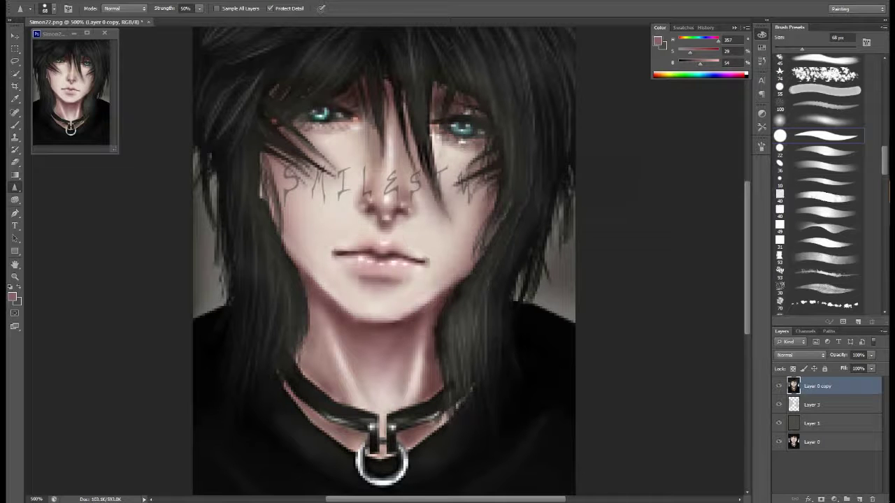
left_click_drag(336, 256, 424, 255)
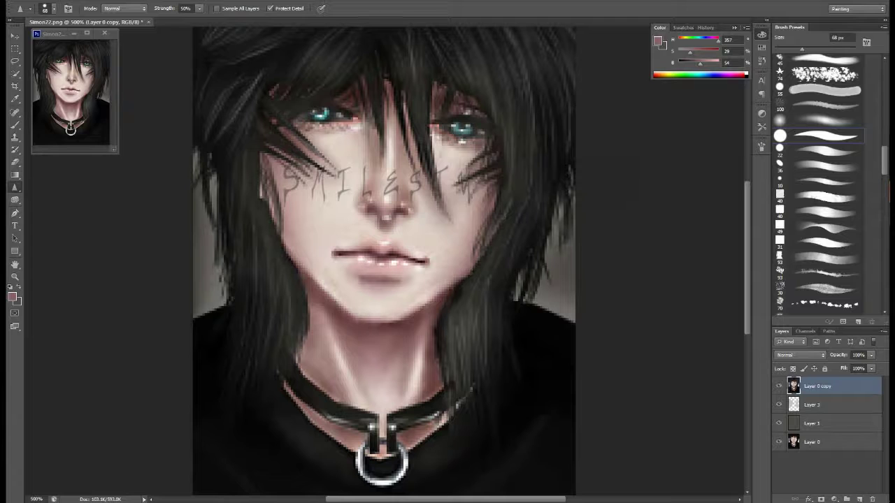
key("ctrl+alt+z")
key("ctrl+alt+z")
key("ctrl+alt+z")
key("ctrl+alt+z")
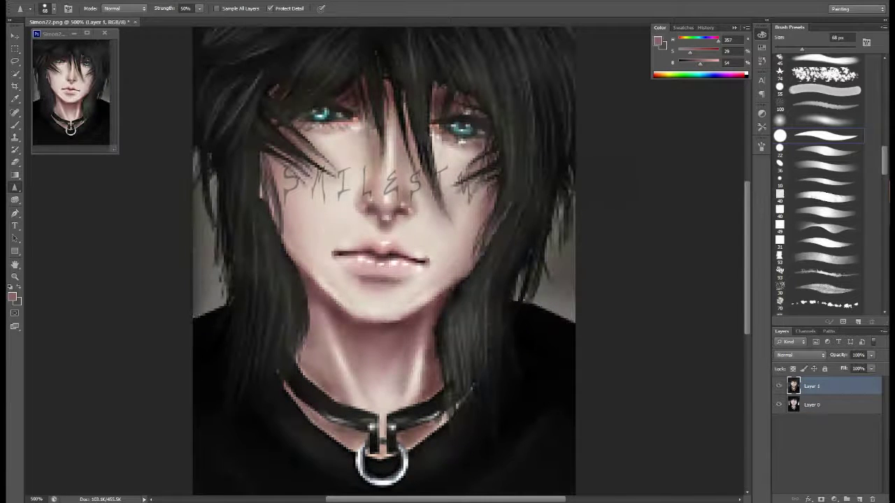